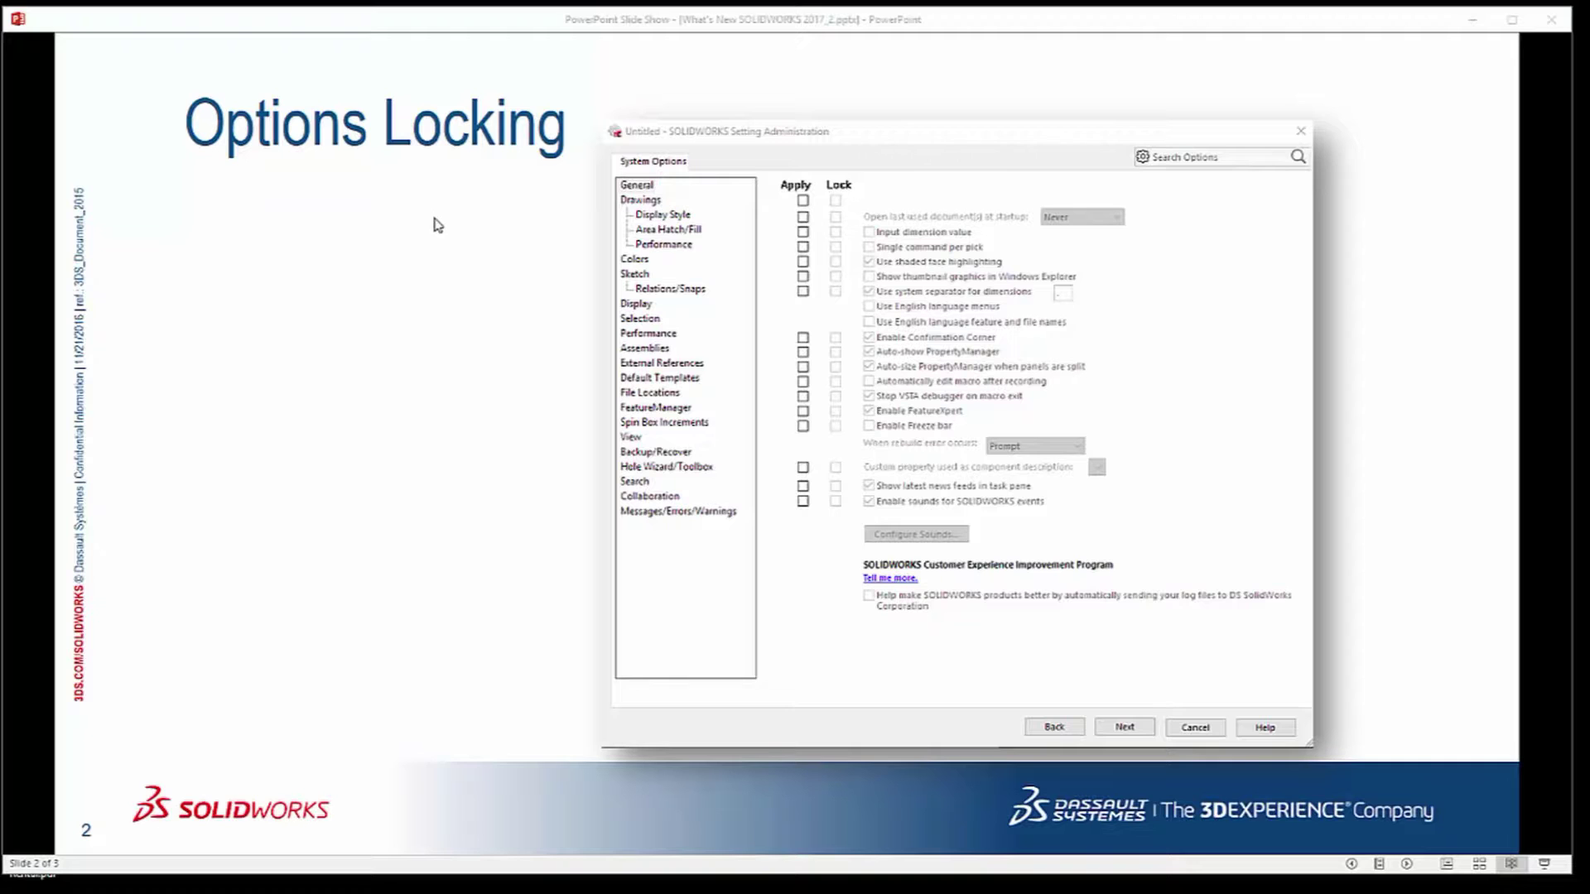
Exit the What's New SOLIDWORKS 2017 slide show and close PowerPoint.
left_click(1548, 25)
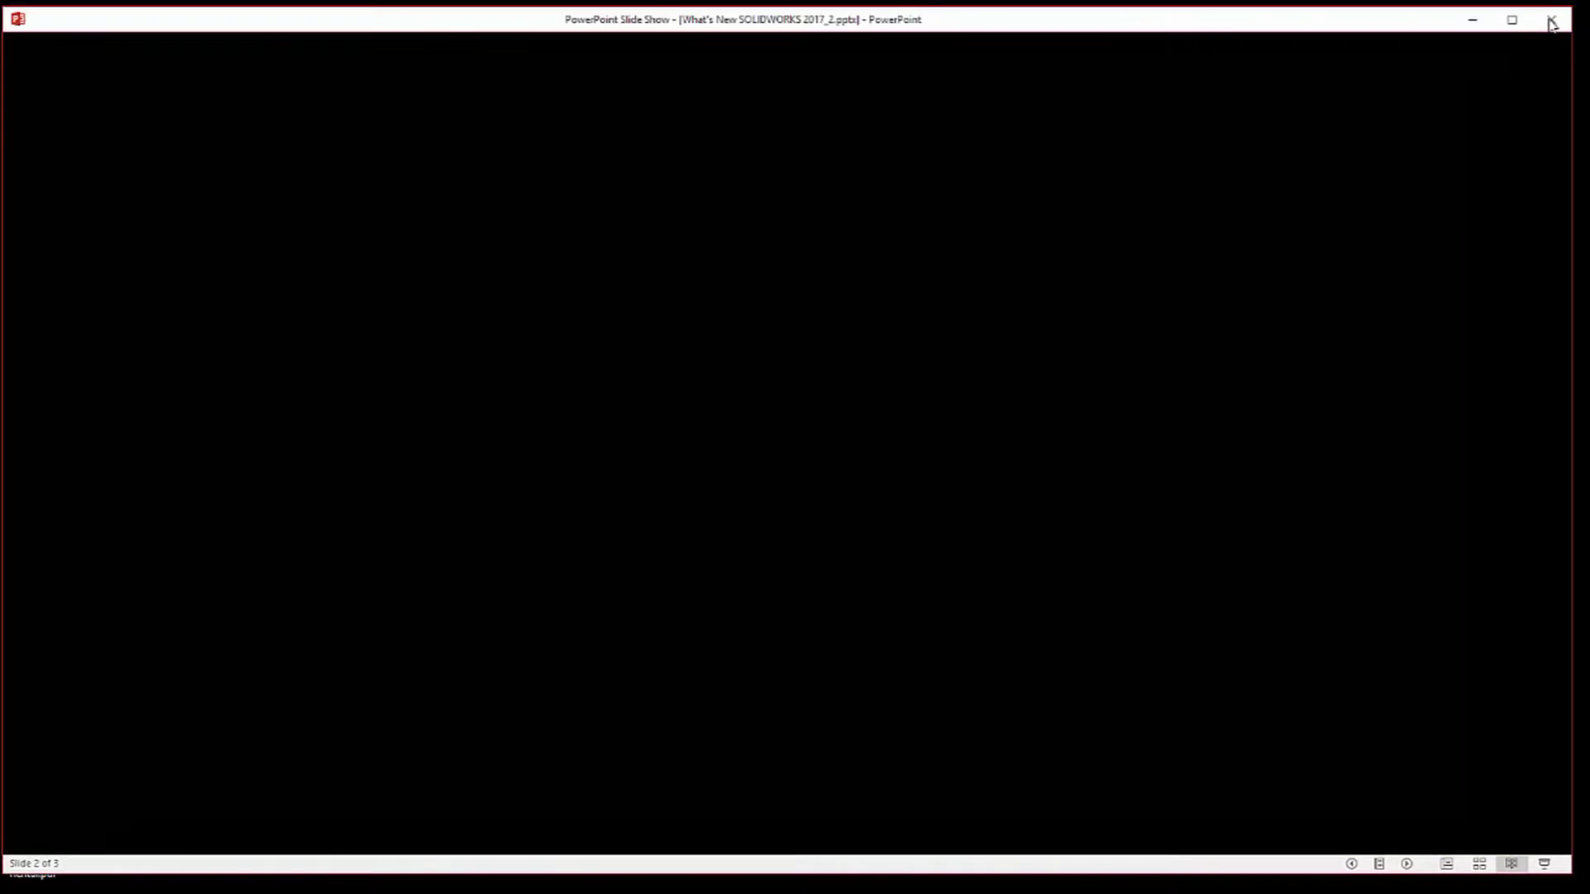
Open Chrome and load help.solidworks.com.
left_click(520, 893)
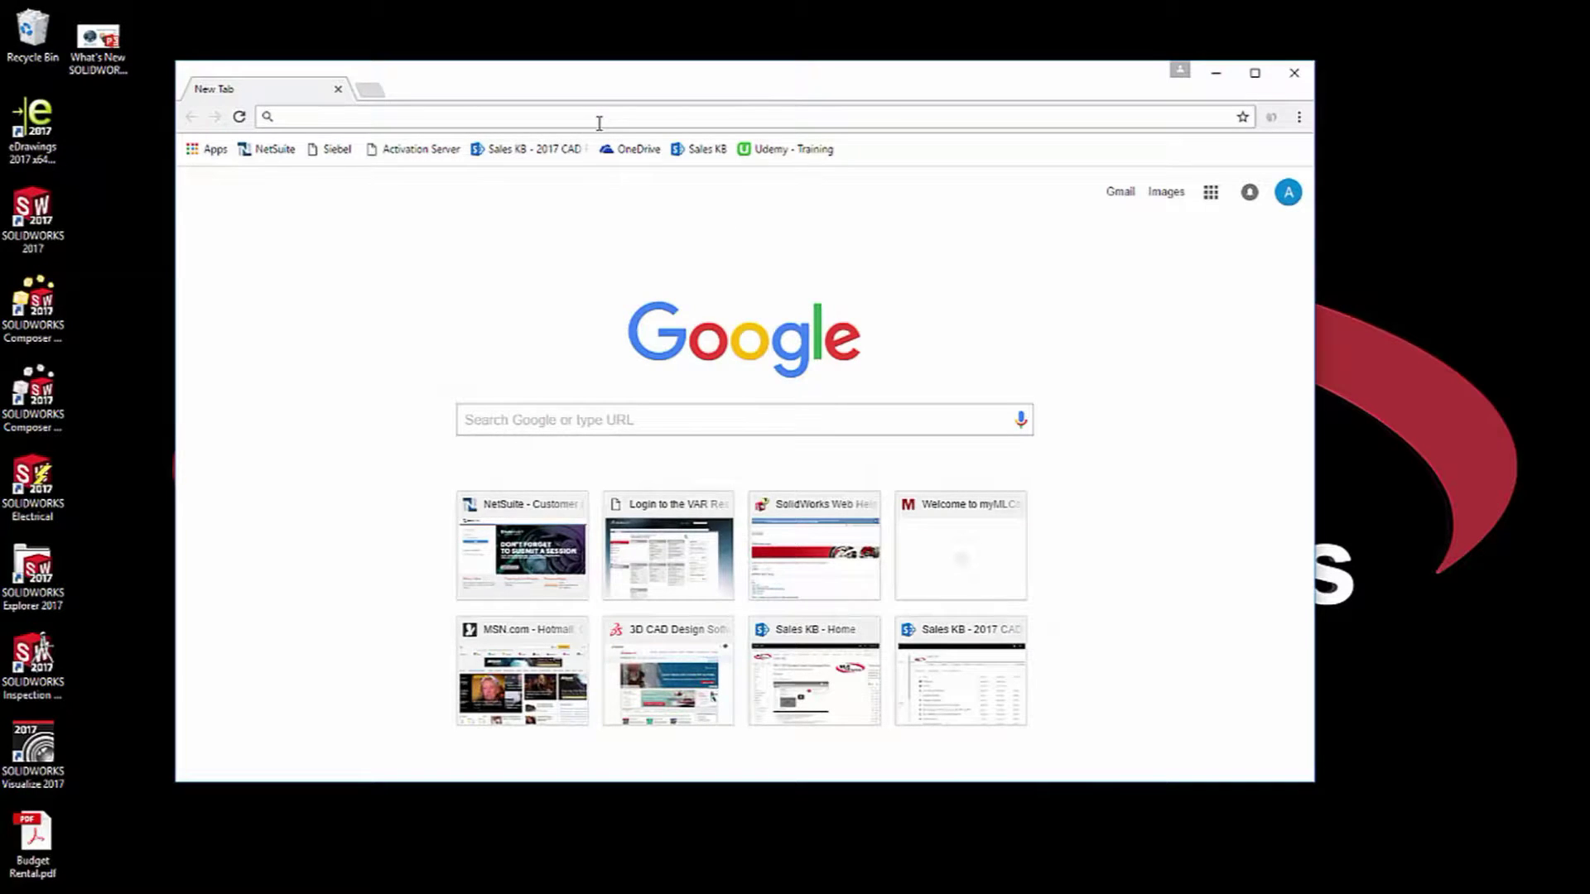
type("help.solidowkrs")
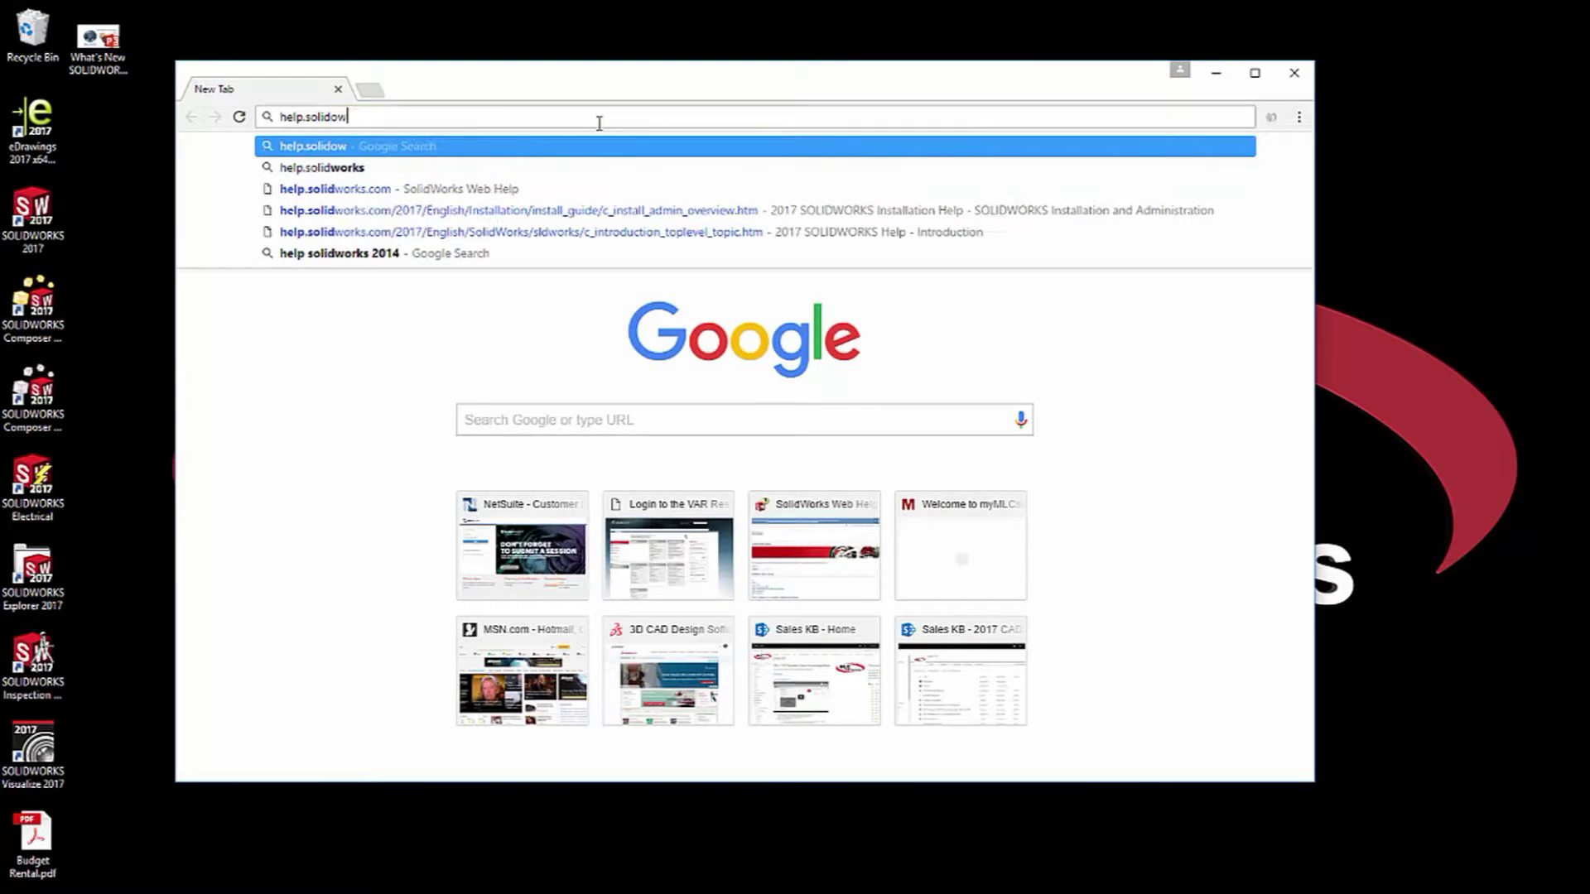
key("BackSpace")
key("BackSpace")
key("BackSpace")
key("BackSpace")
key("BackSpace")
type("works.com")
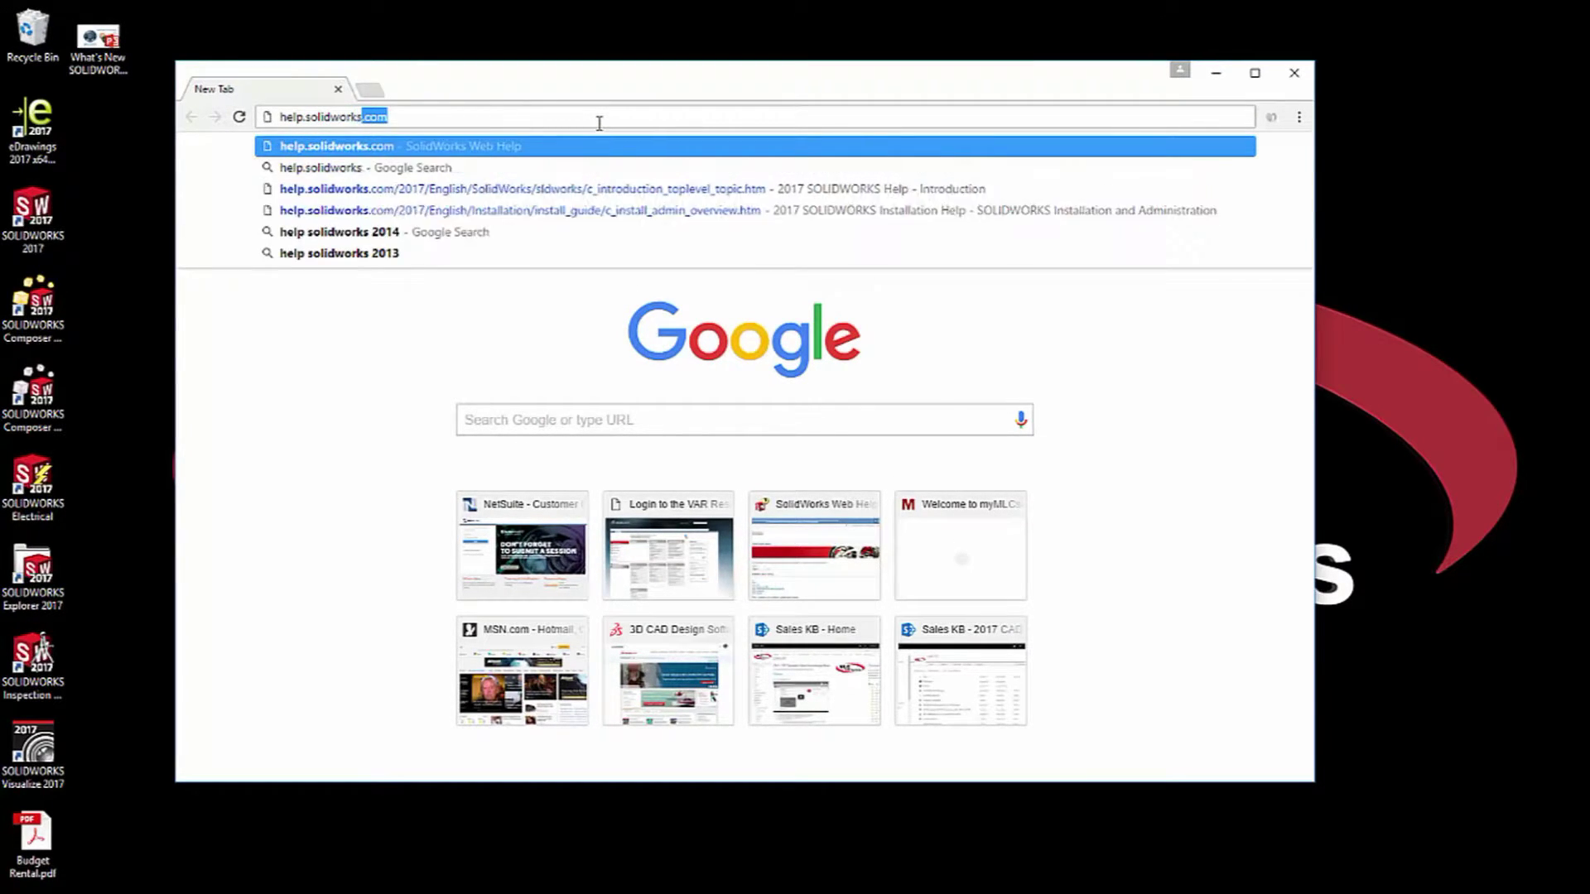
key("Return")
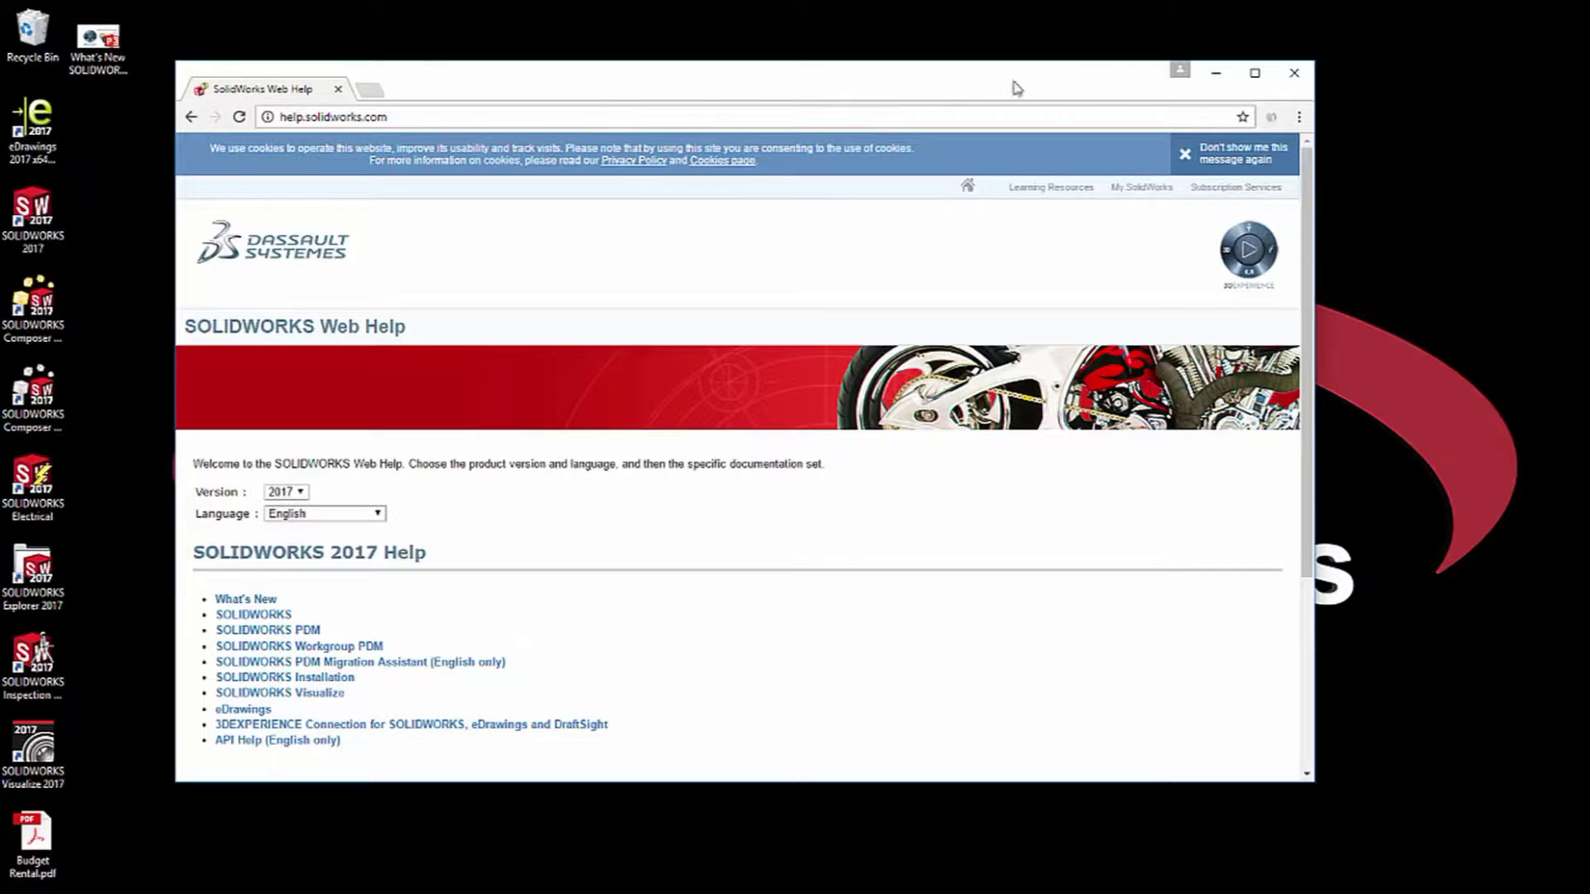
Keep help version 2017 selected and open the What's New in SOLIDWORKS 2017 pages.
left_click_drag(1023, 82, 1022, 36)
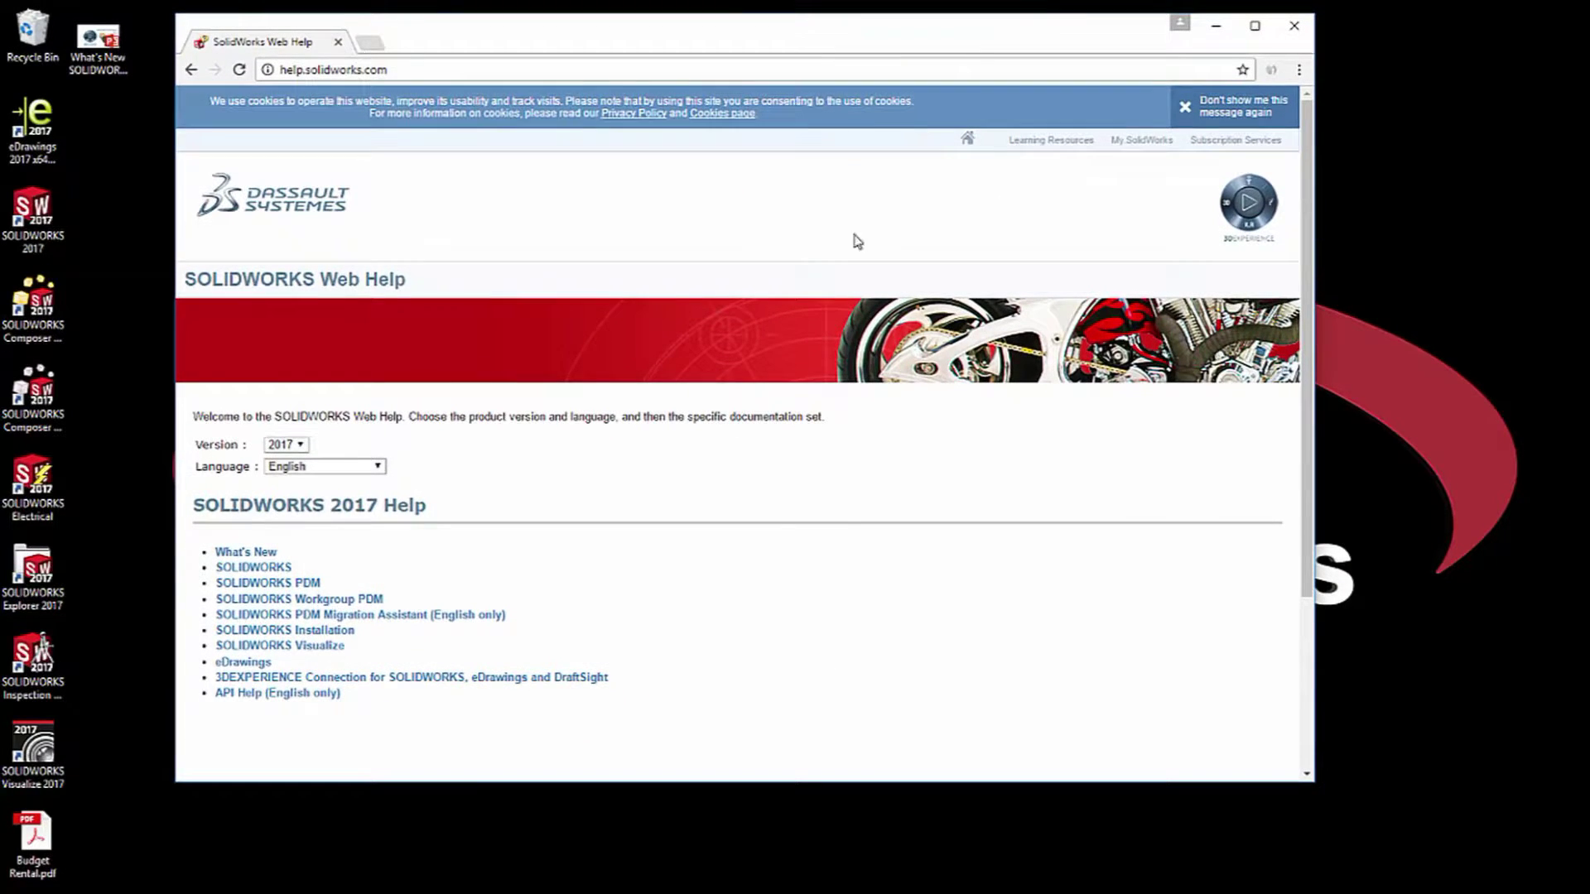
left_click(300, 446)
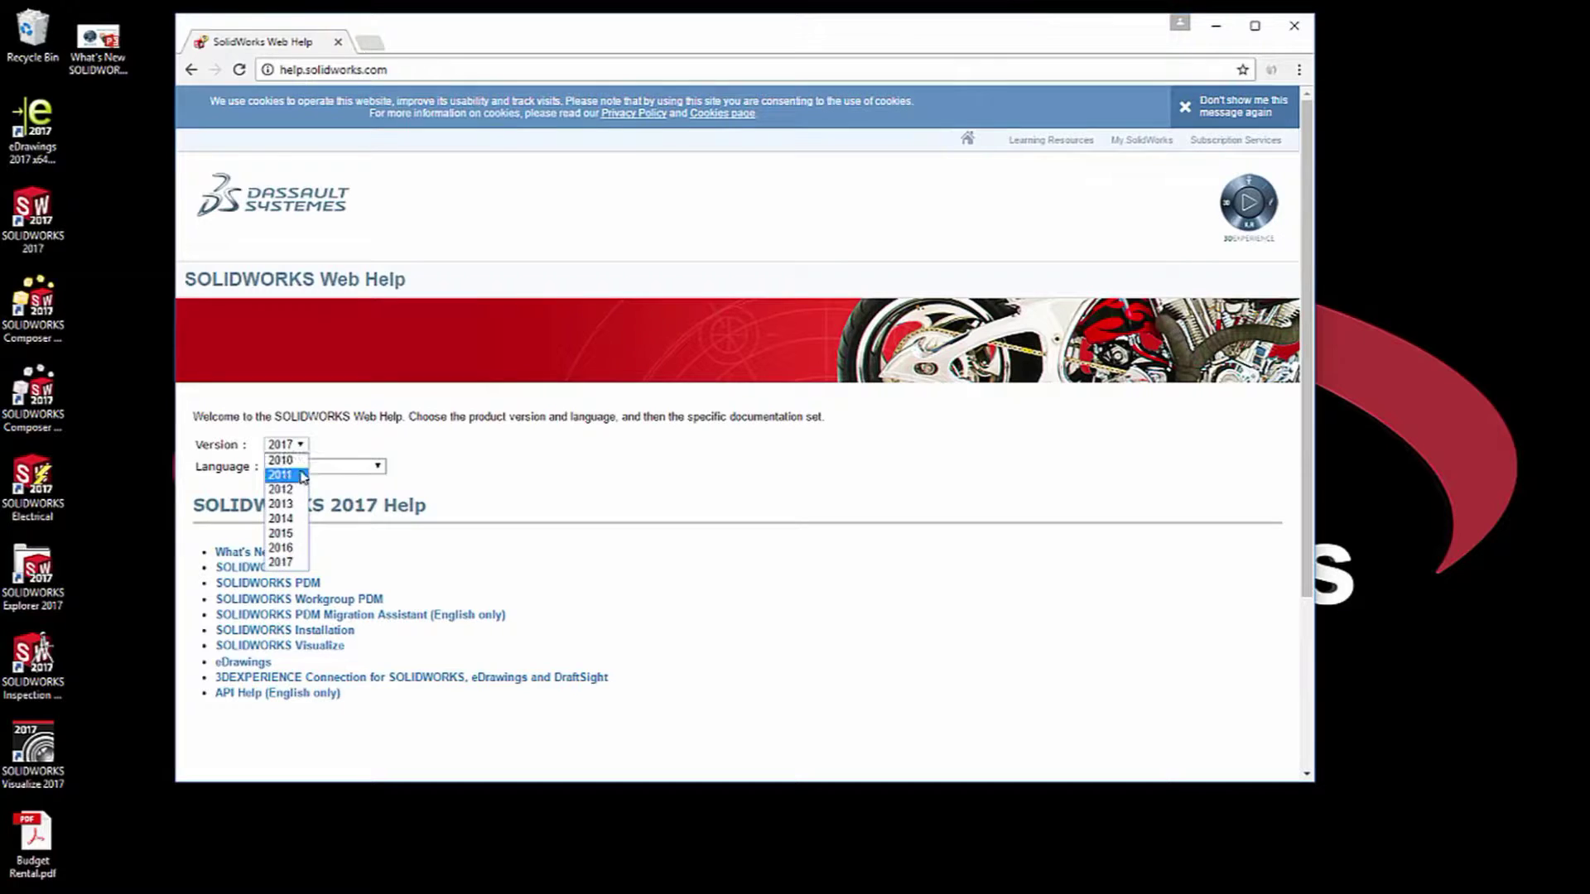
left_click(541, 461)
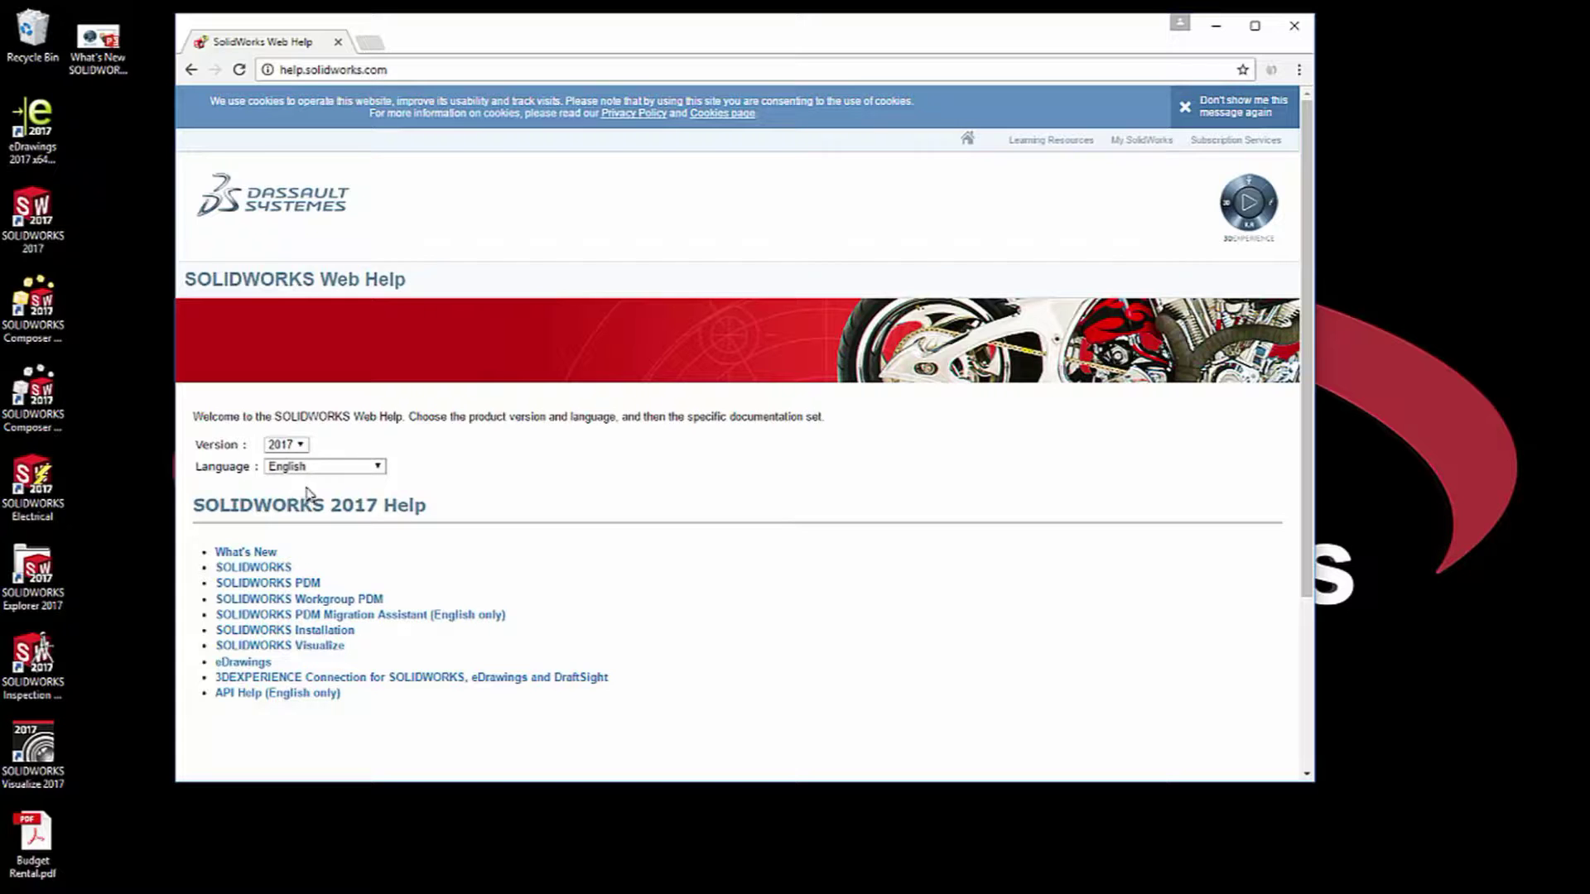
left_click(245, 553)
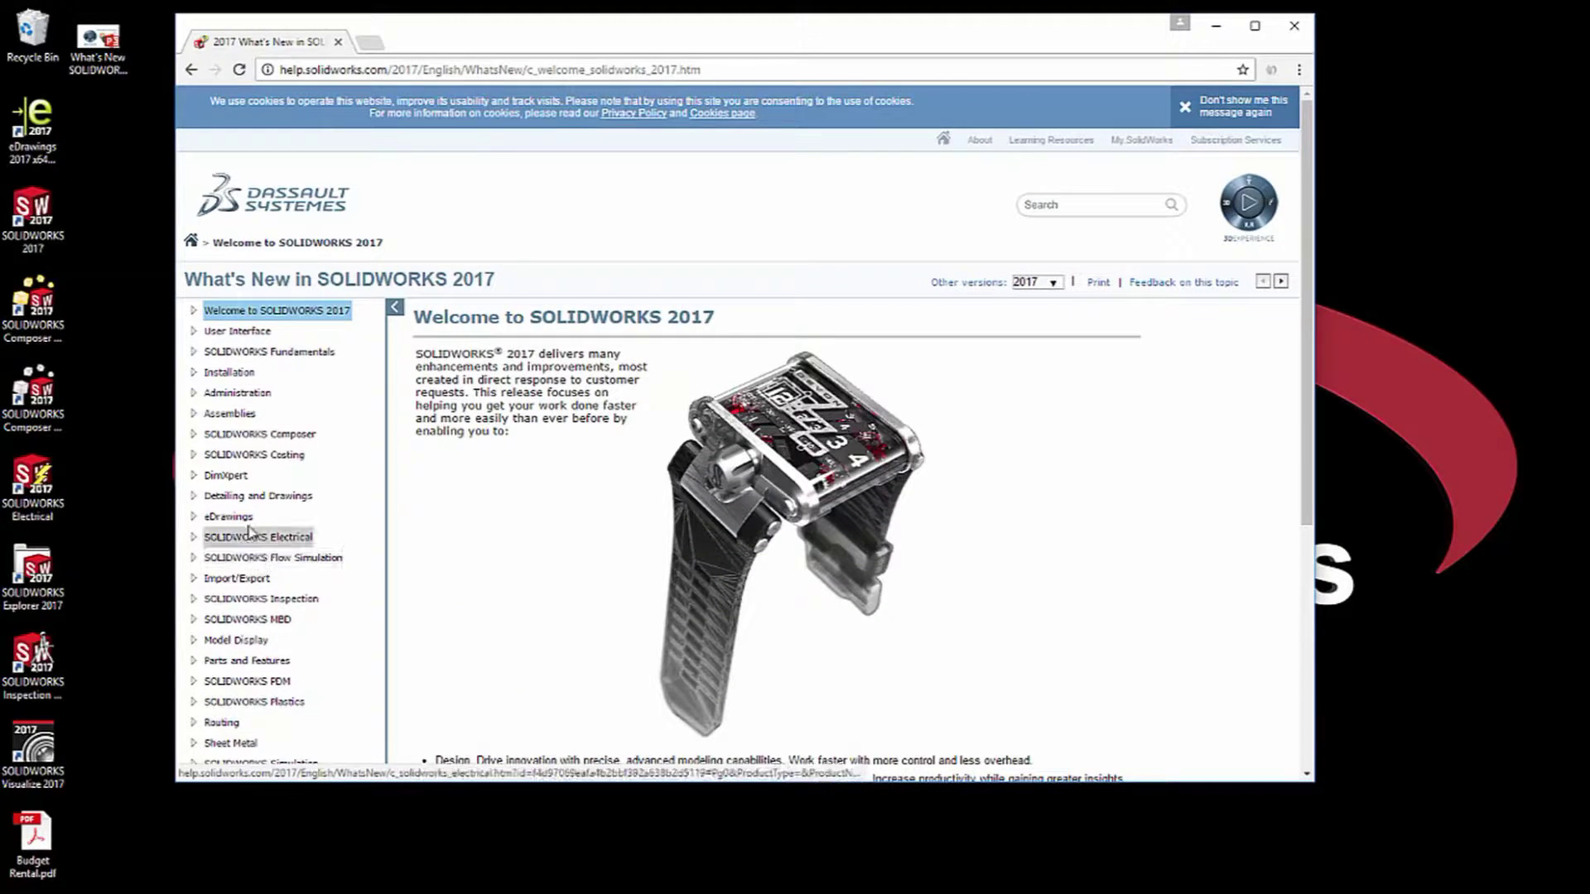
Read 'Preventing Users from Changing System Options' under Administration, then close Chrome.
left_click(195, 395)
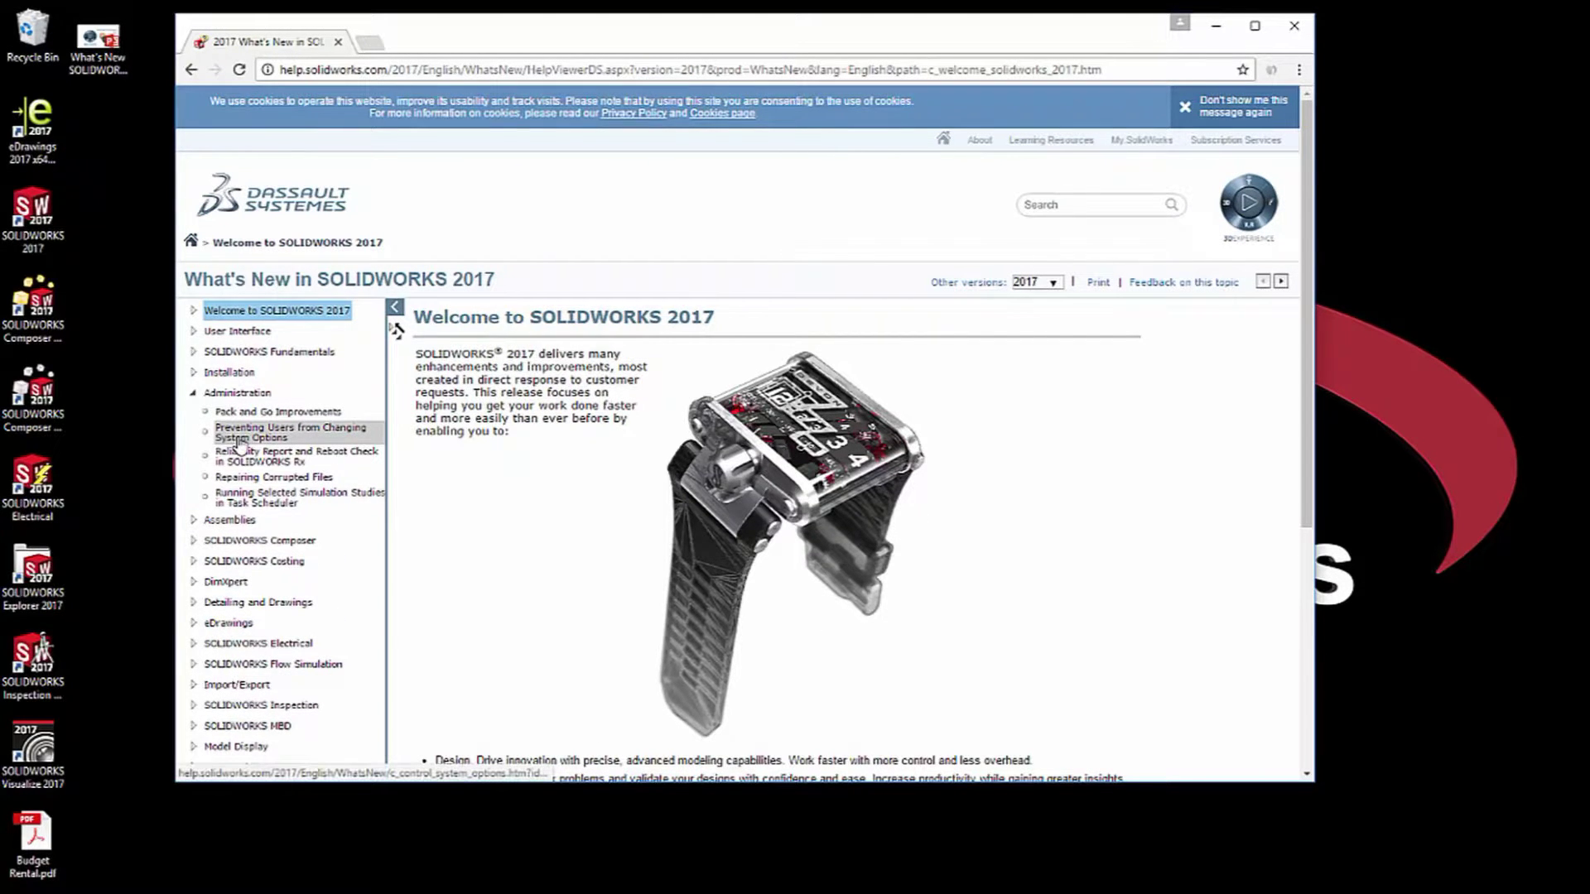
left_click(239, 441)
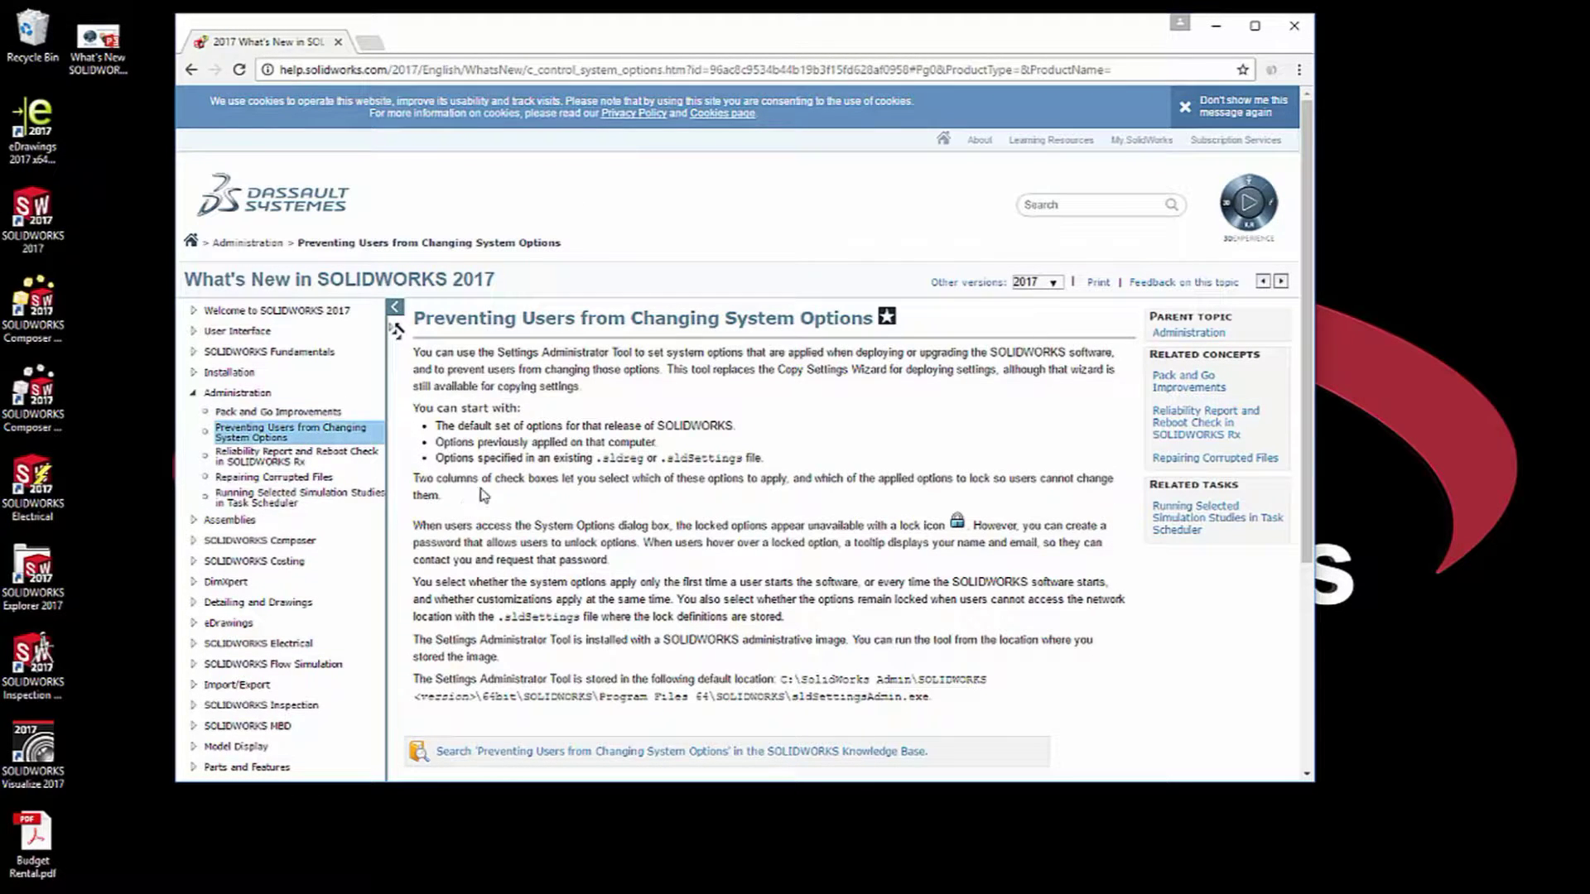
scroll(571, 579, "down", 1)
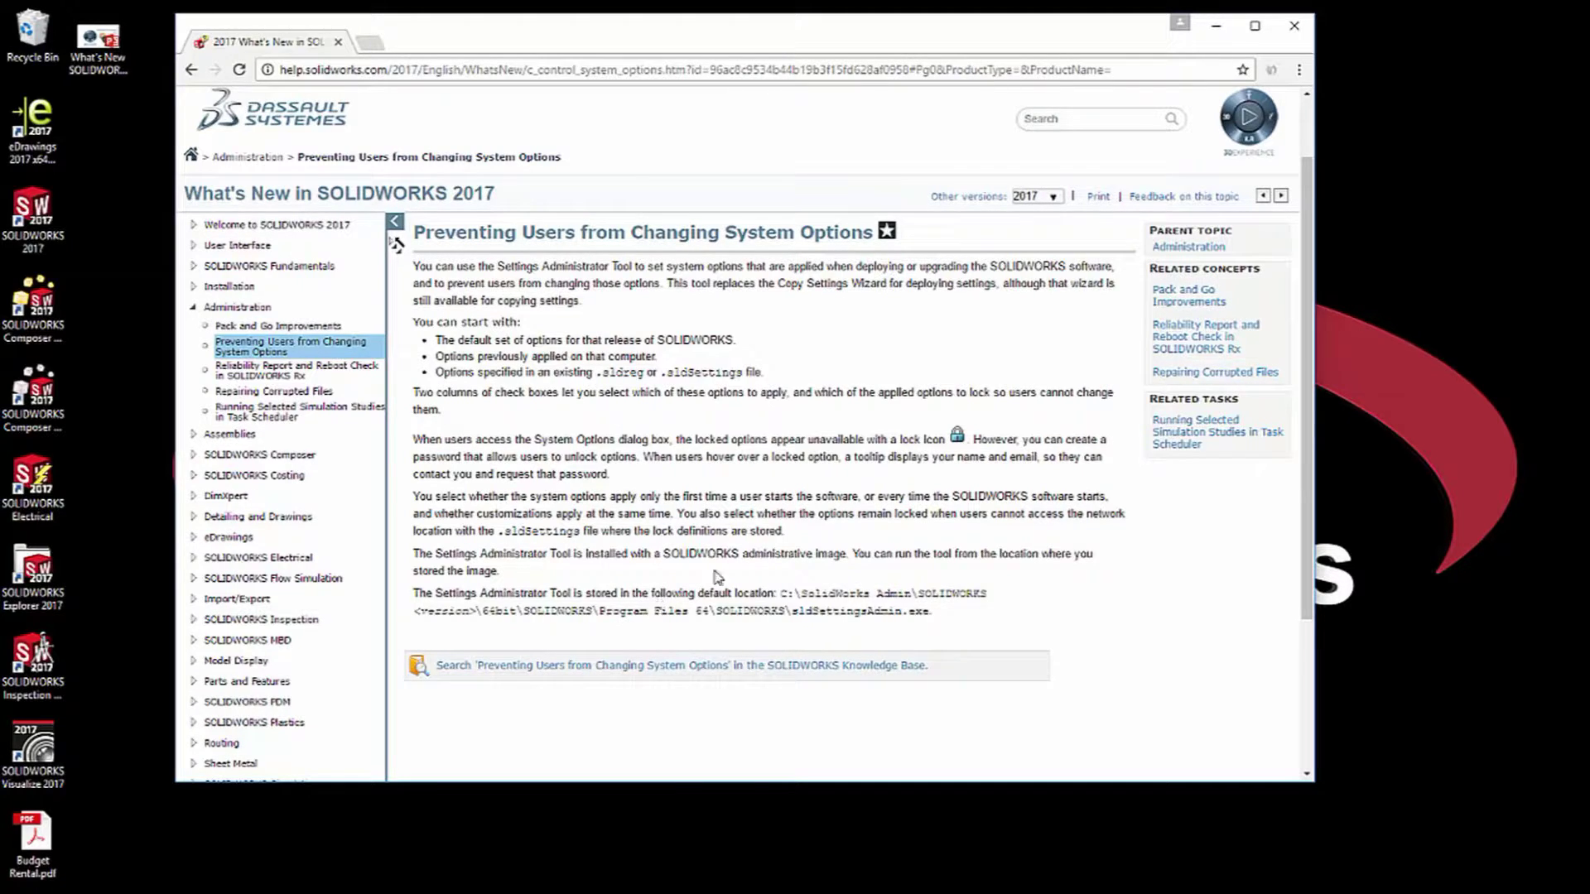
left_click(1294, 26)
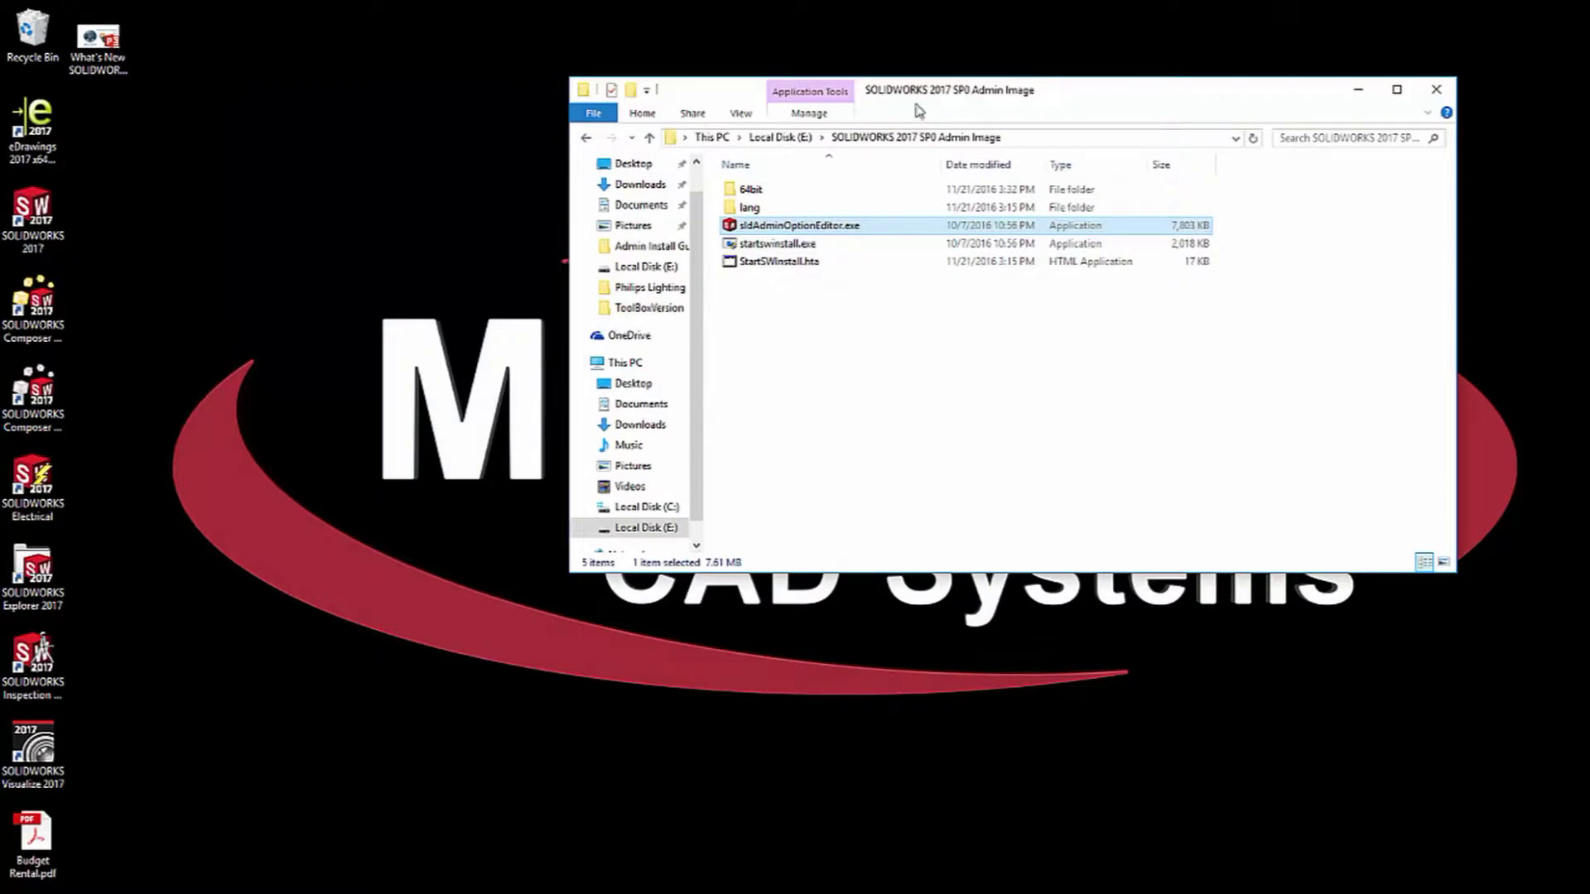
Move the Admin Image folder window to the upper left, enlarge it, and clear the selection.
left_click_drag(686, 91, 277, 54)
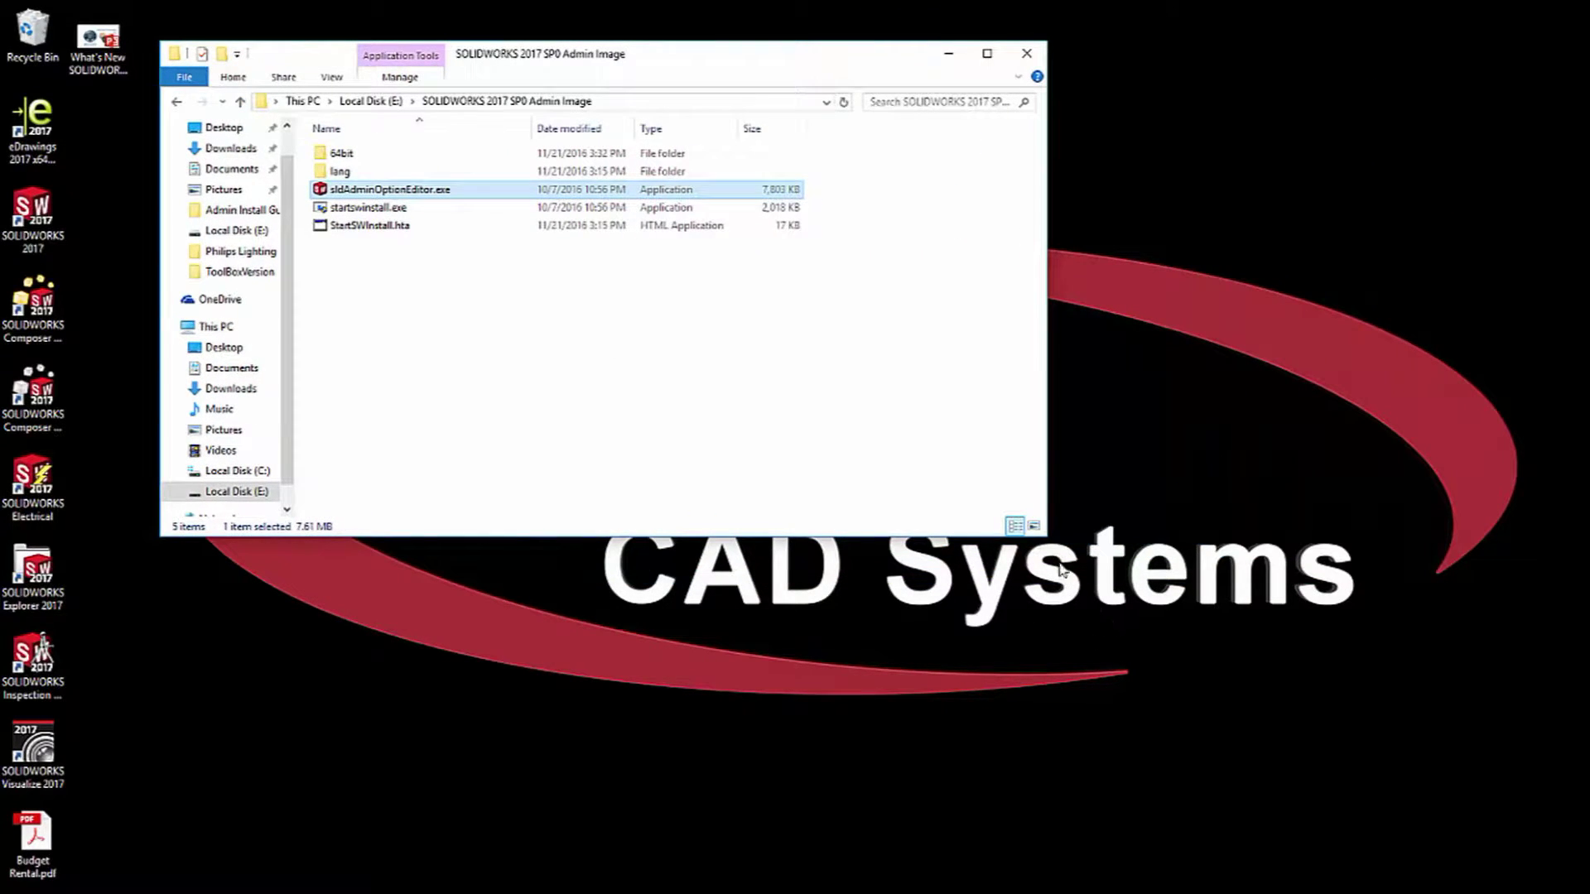
left_click_drag(1047, 536, 1218, 780)
left_click(995, 590)
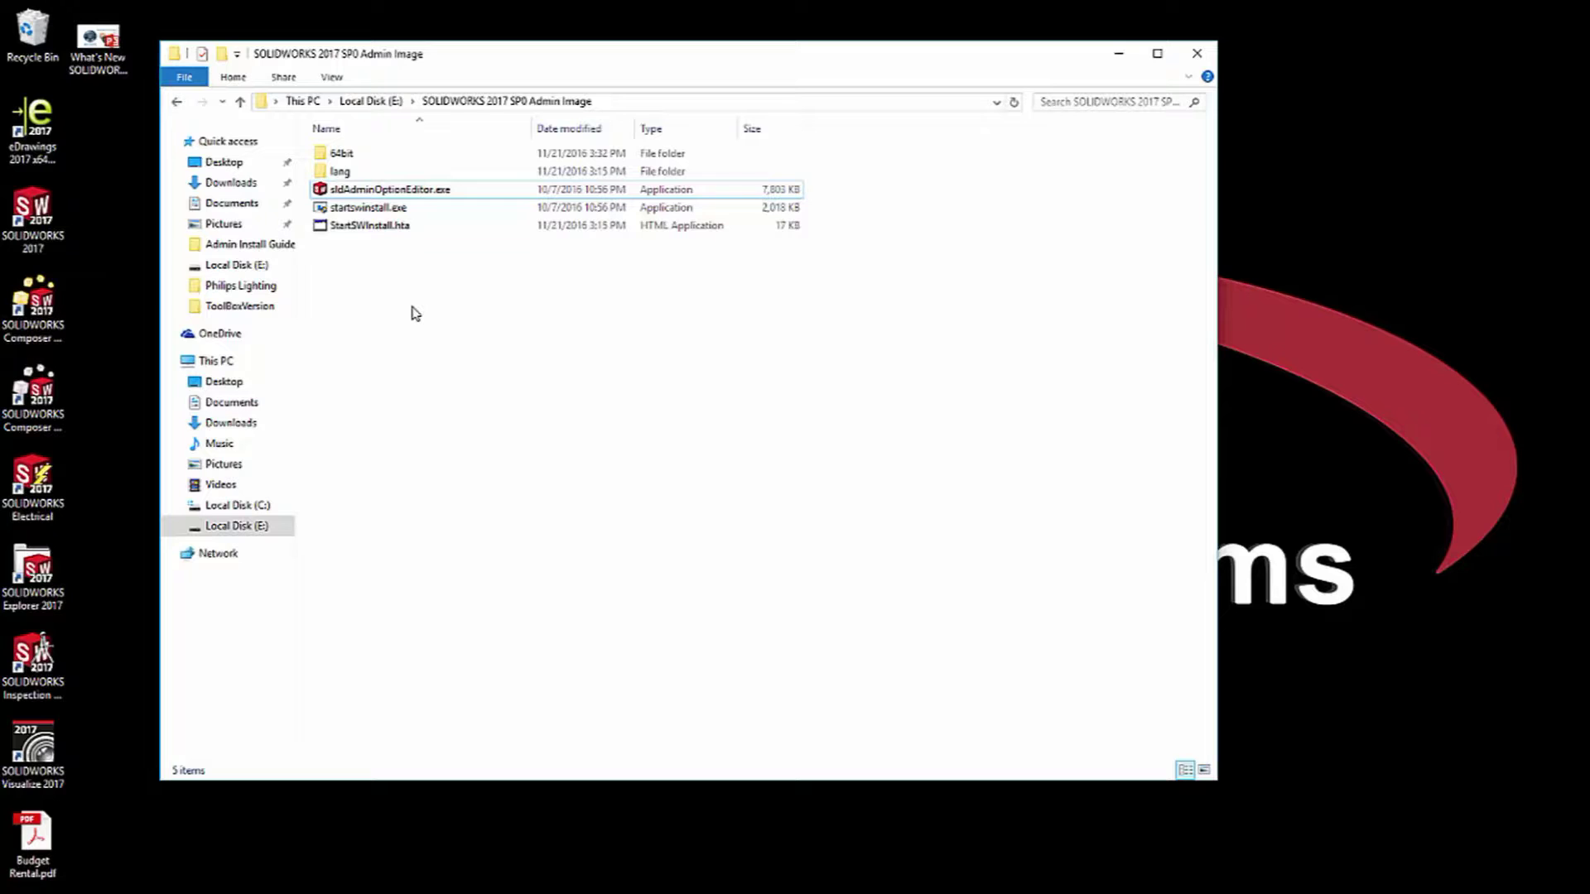
Launch sldAdminOptionEditor.exe to show the 2017 SP0 image's Global Settings summary.
double_click(449, 192)
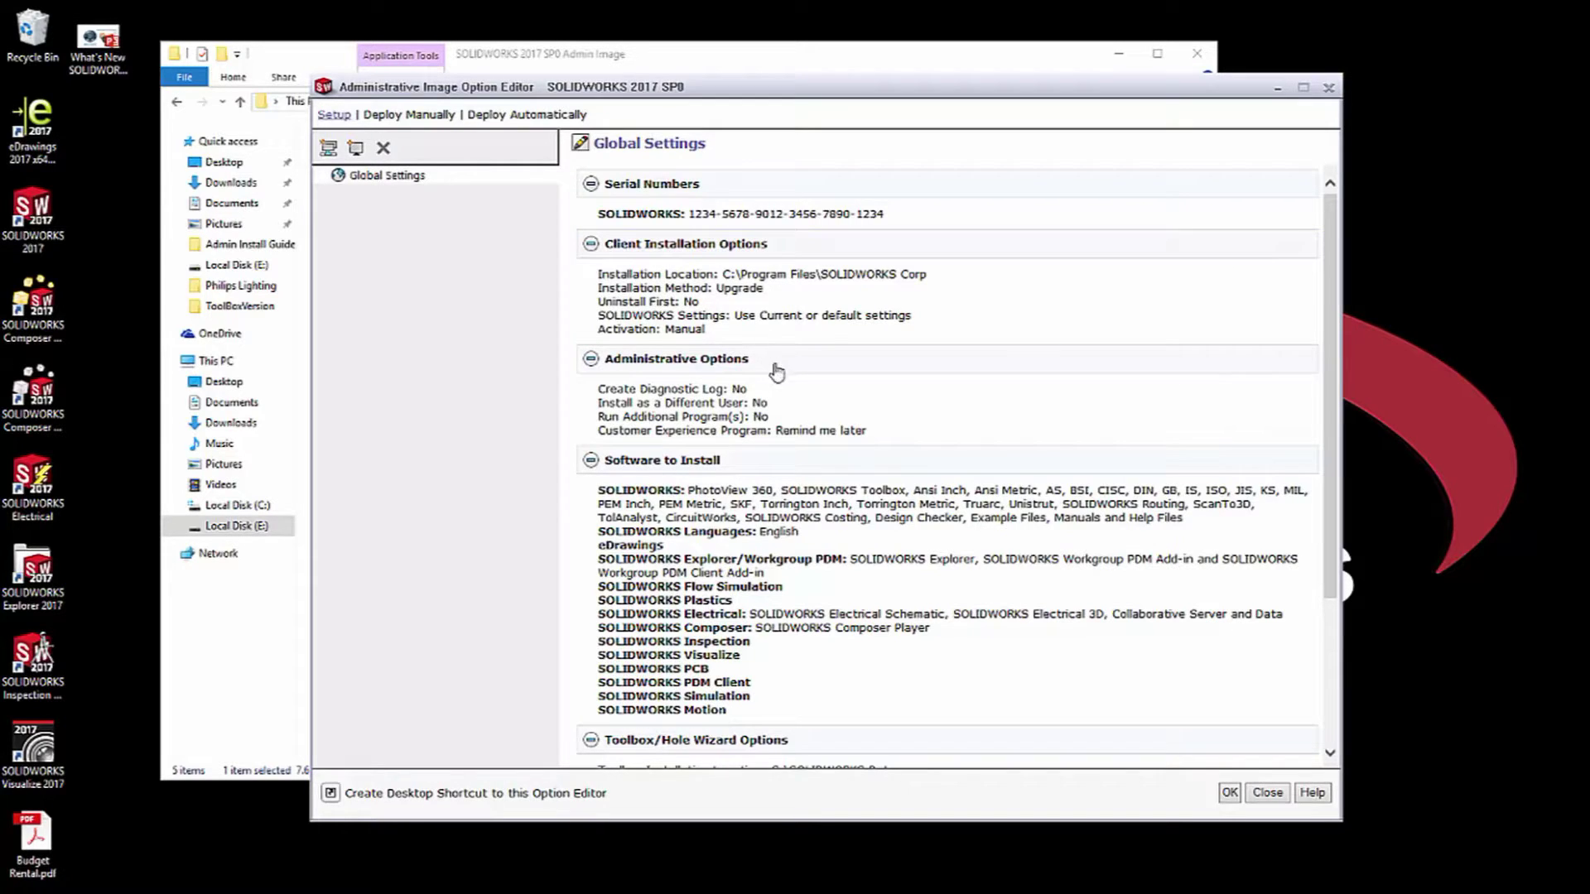
left_click(591, 361)
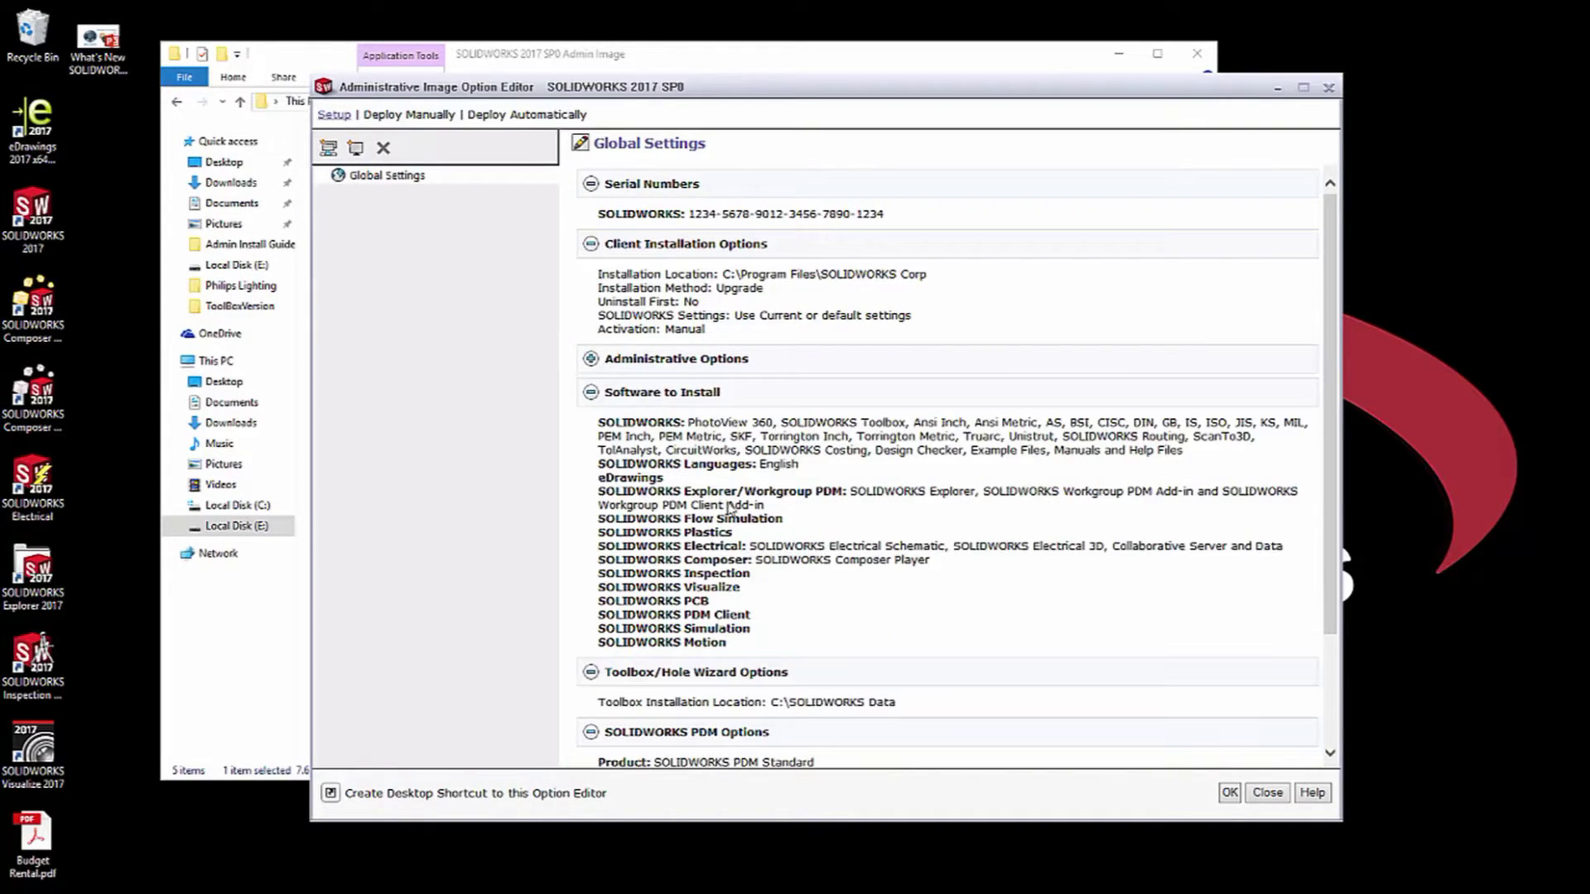
left_click(592, 361)
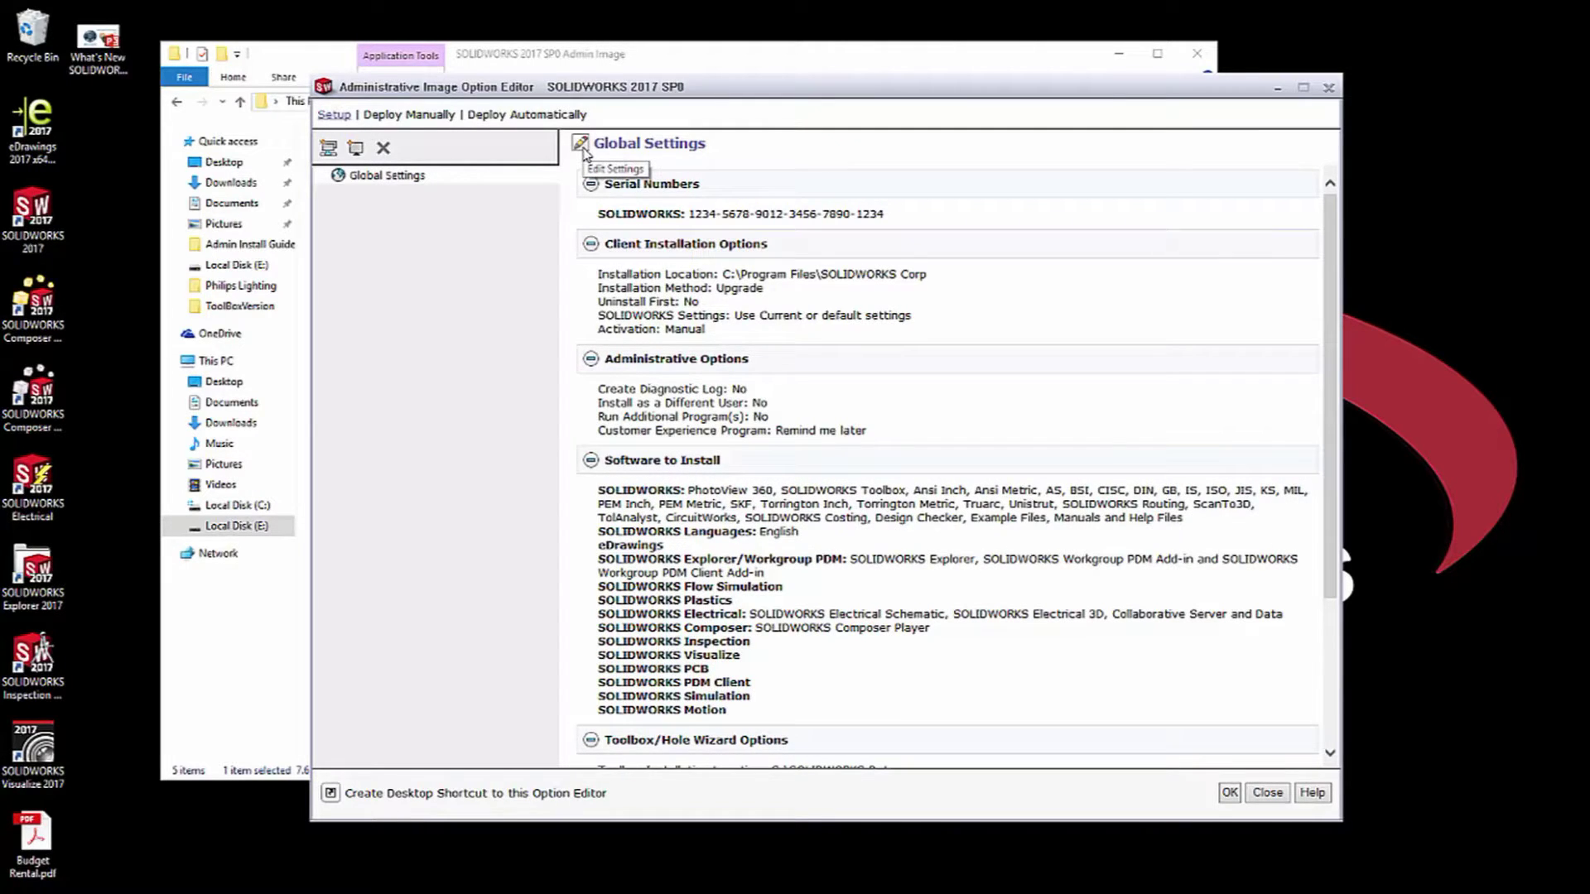
left_click(592, 147)
scroll(828, 422, "down", 6)
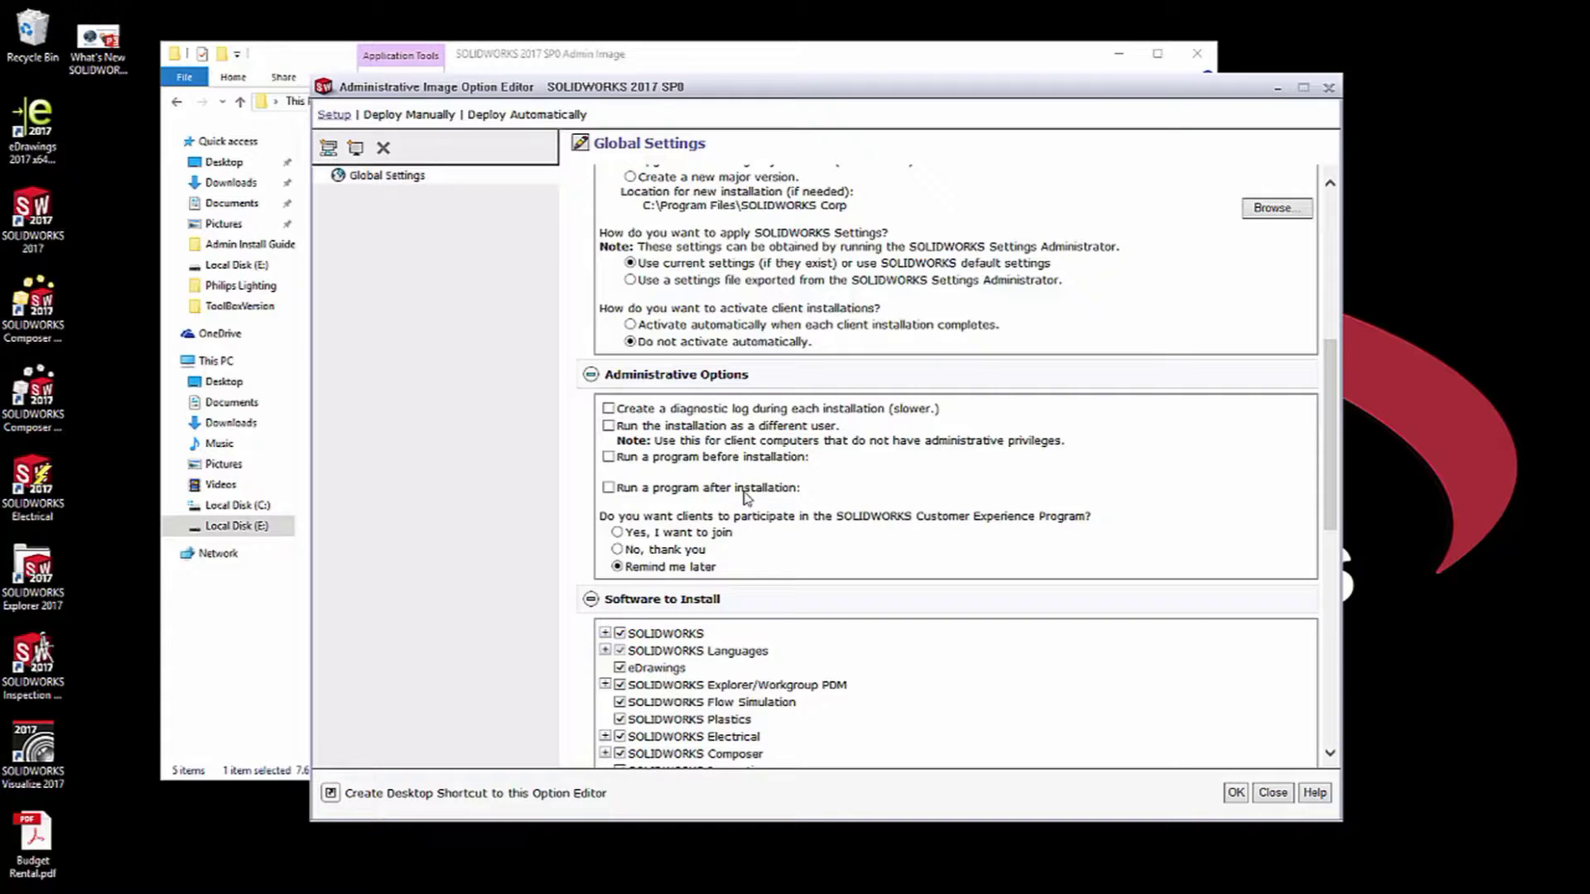
scroll(824, 604, "down", 5)
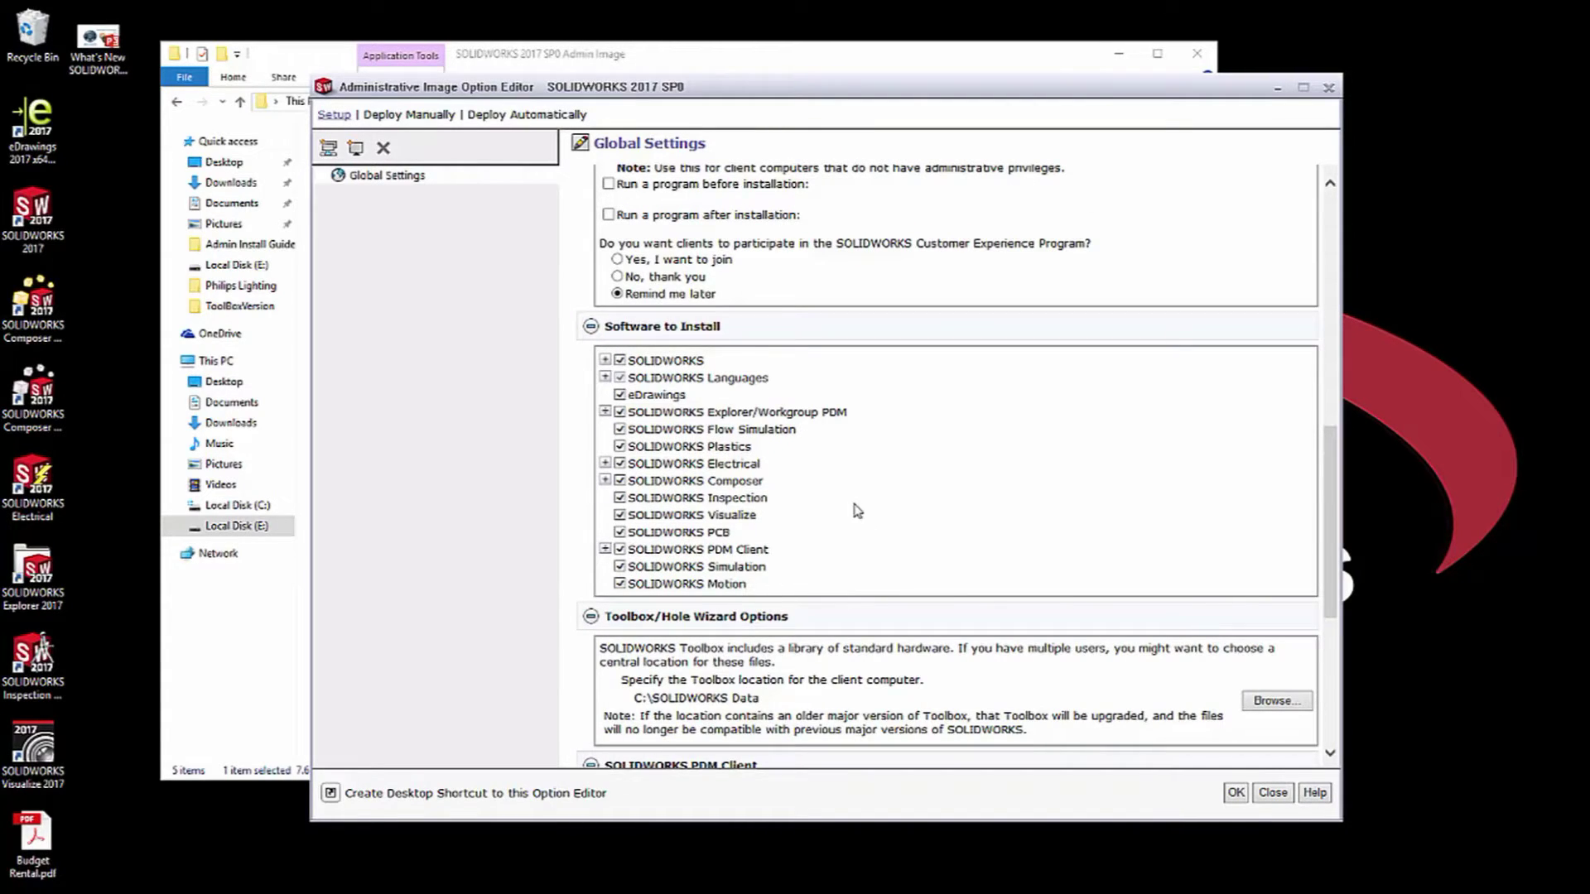
scroll(856, 509, "down", 3)
scroll(775, 539, "down", 4)
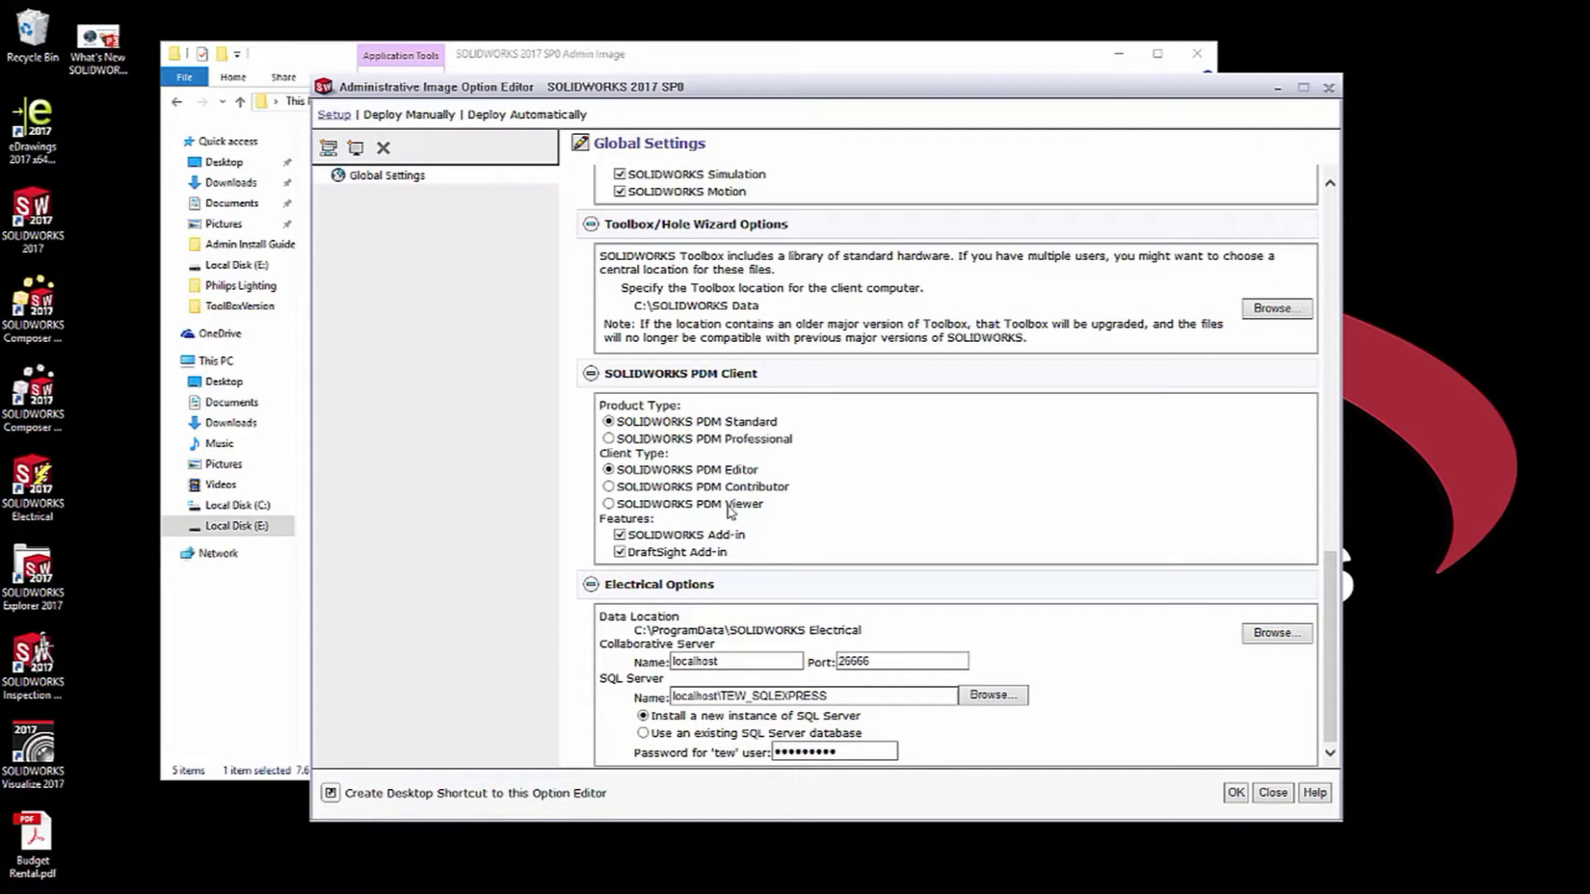
scroll(756, 579, "up", 10)
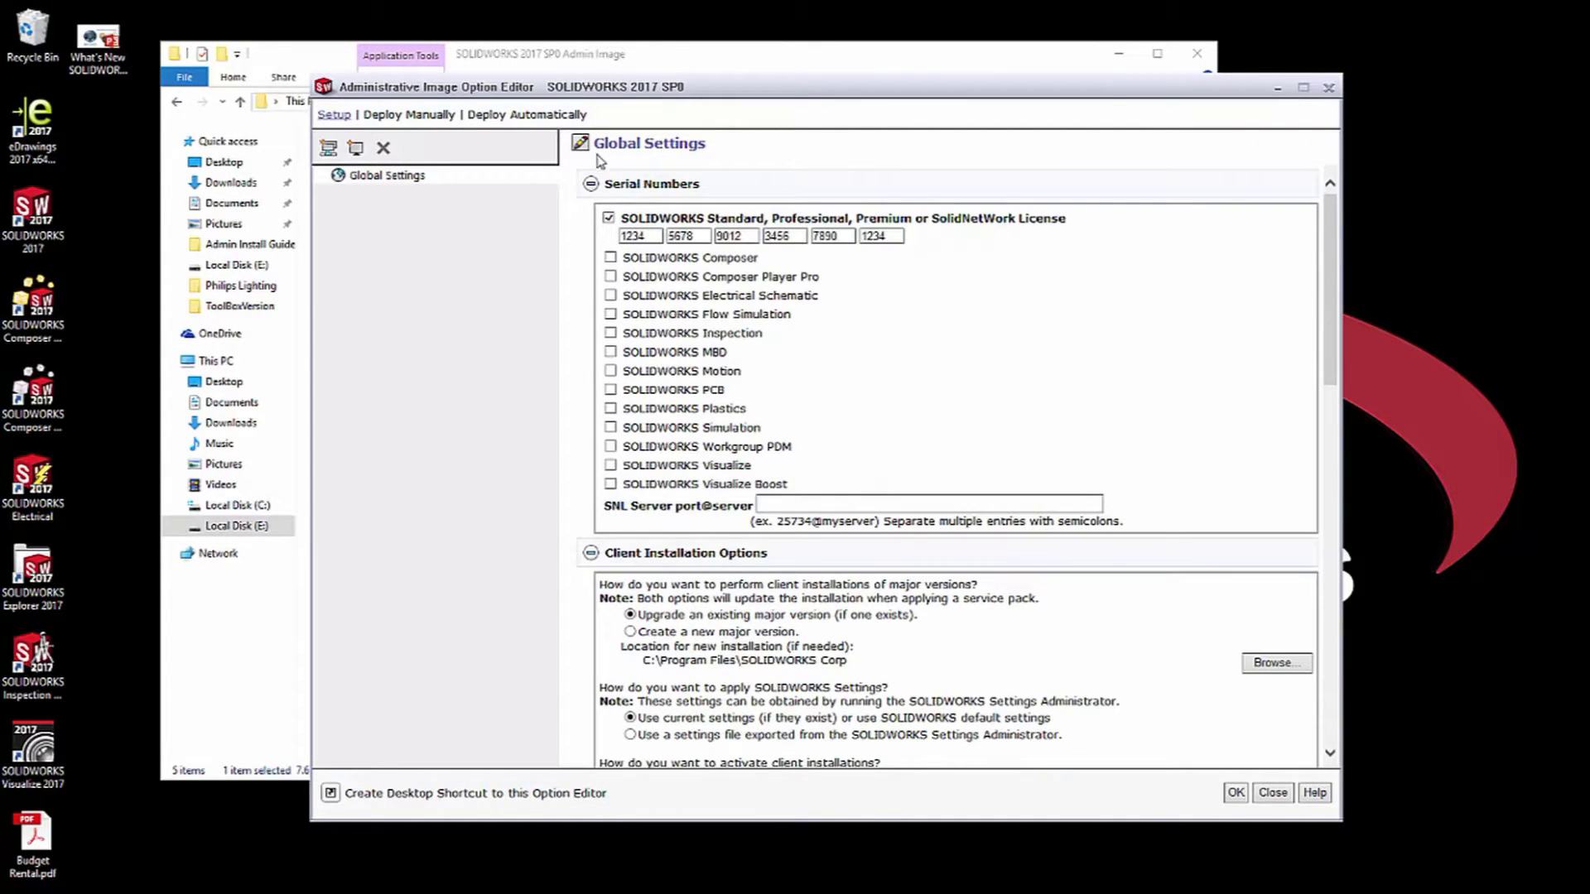
left_click(579, 143)
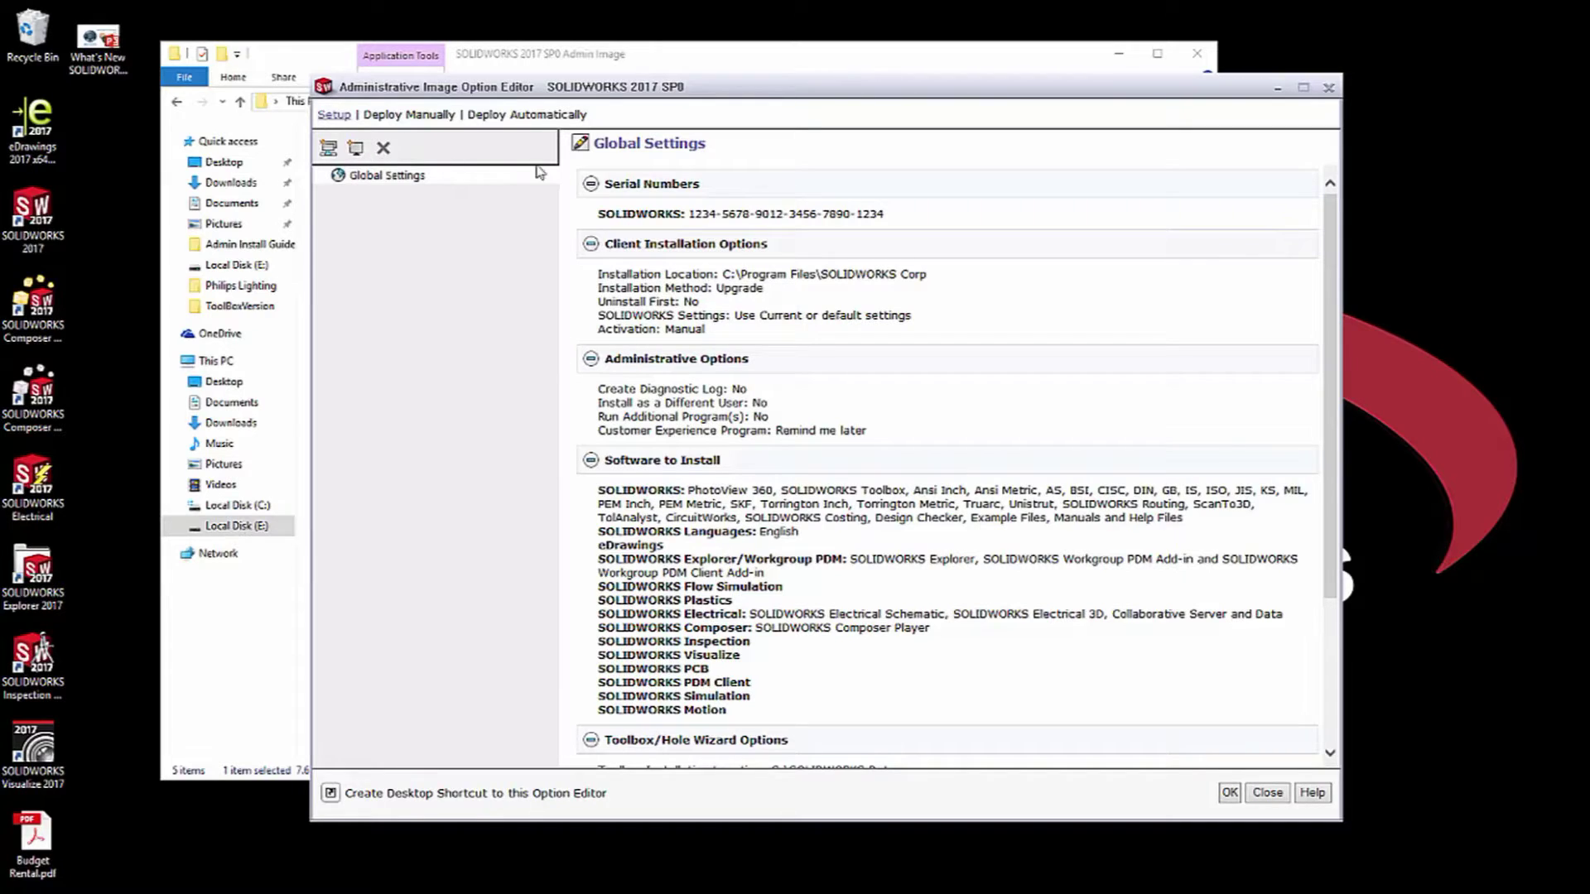
left_click(580, 143)
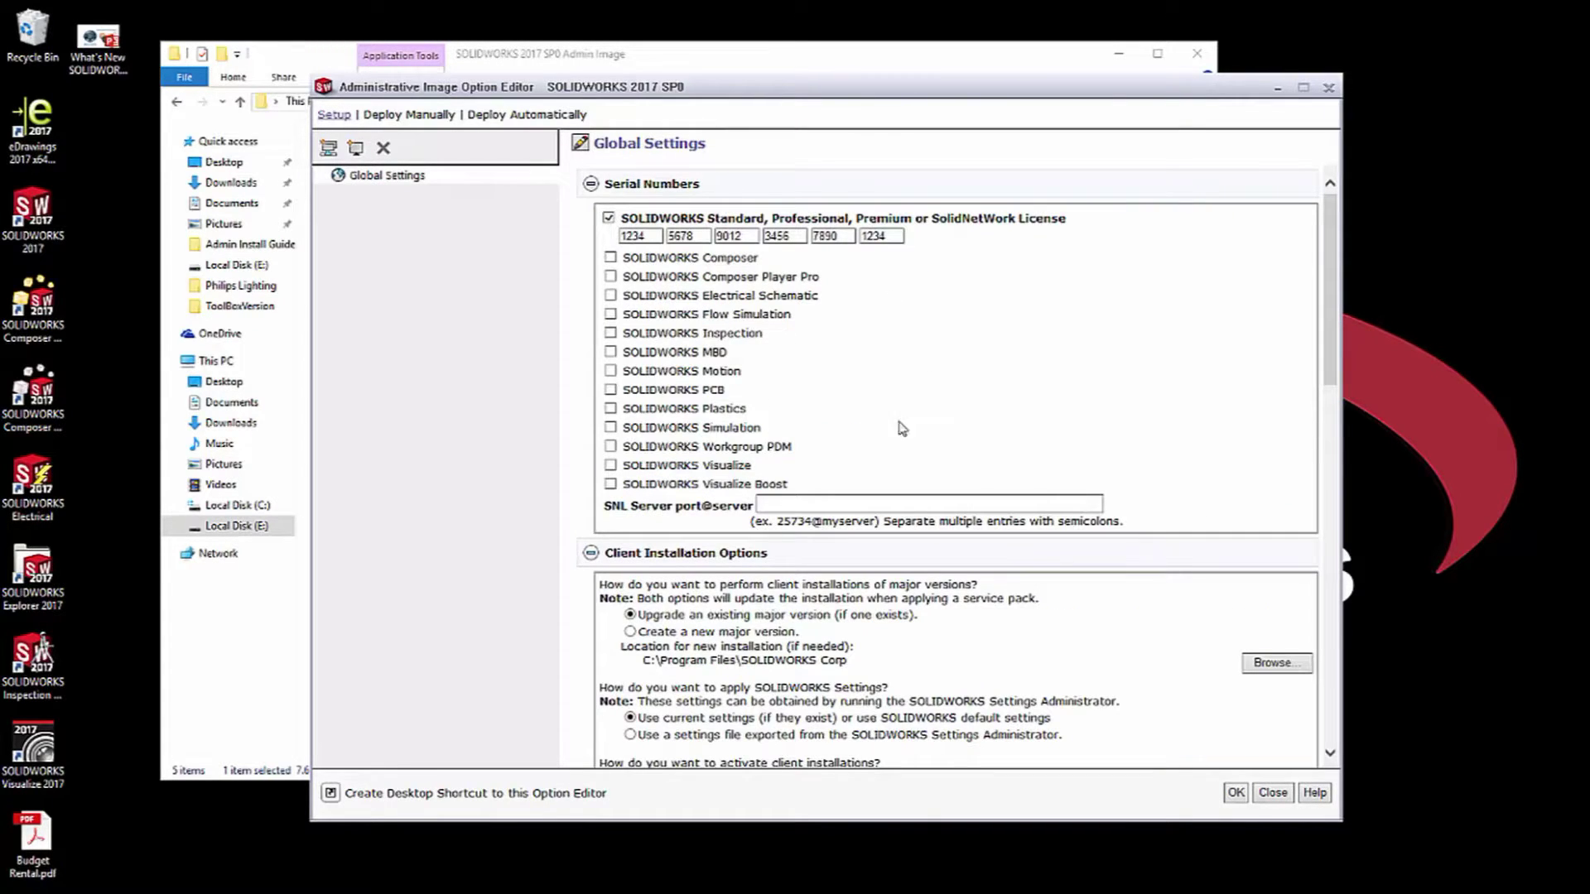
scroll(897, 446, "down", 2)
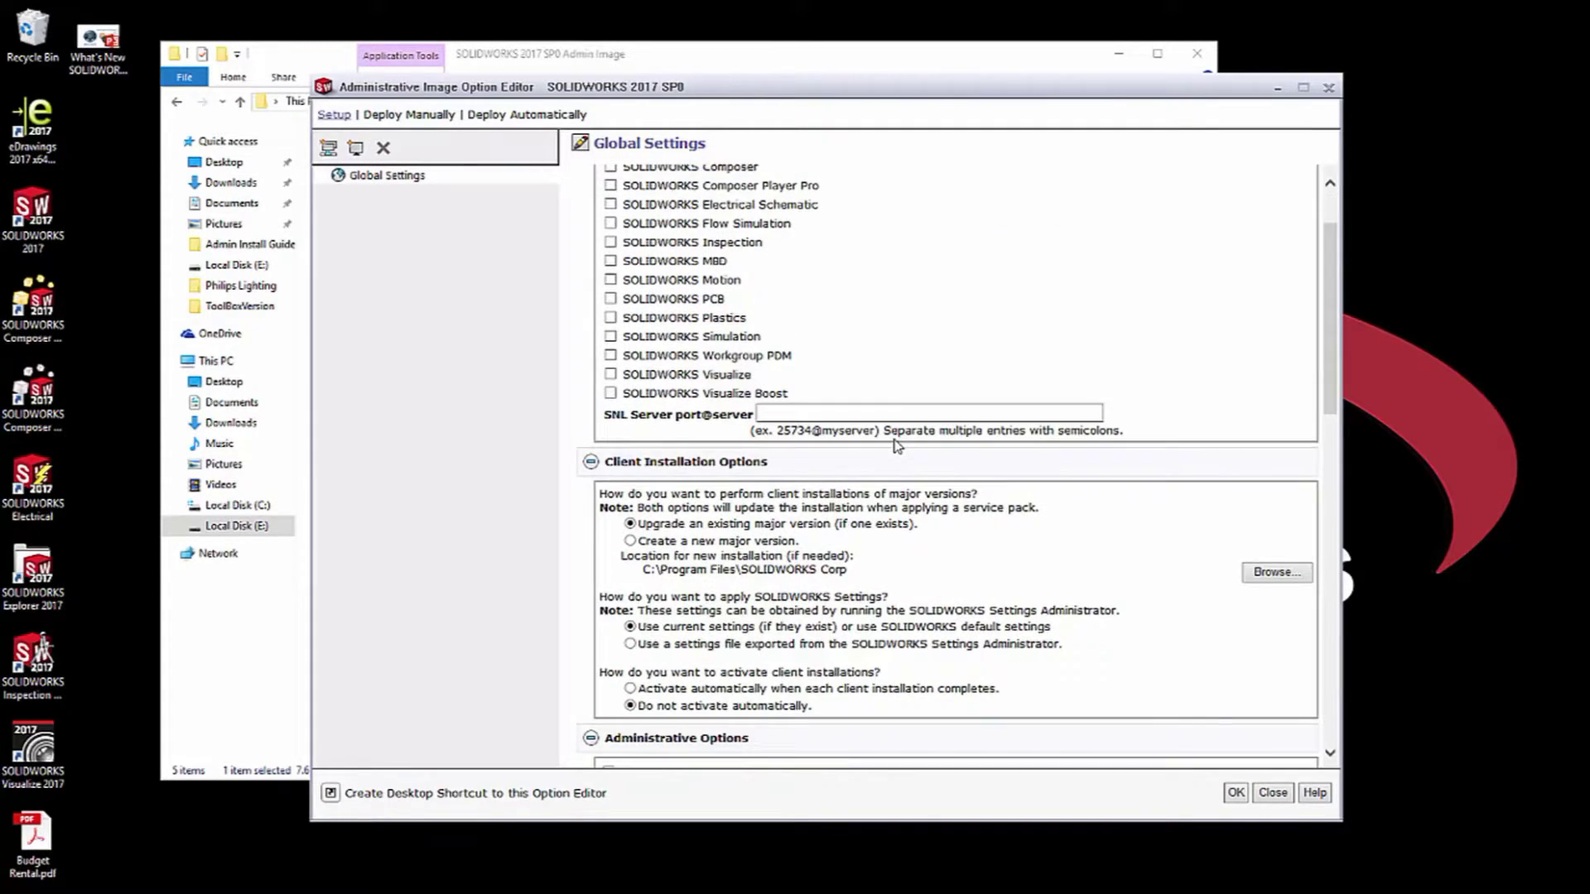
scroll(897, 445, "down", 2)
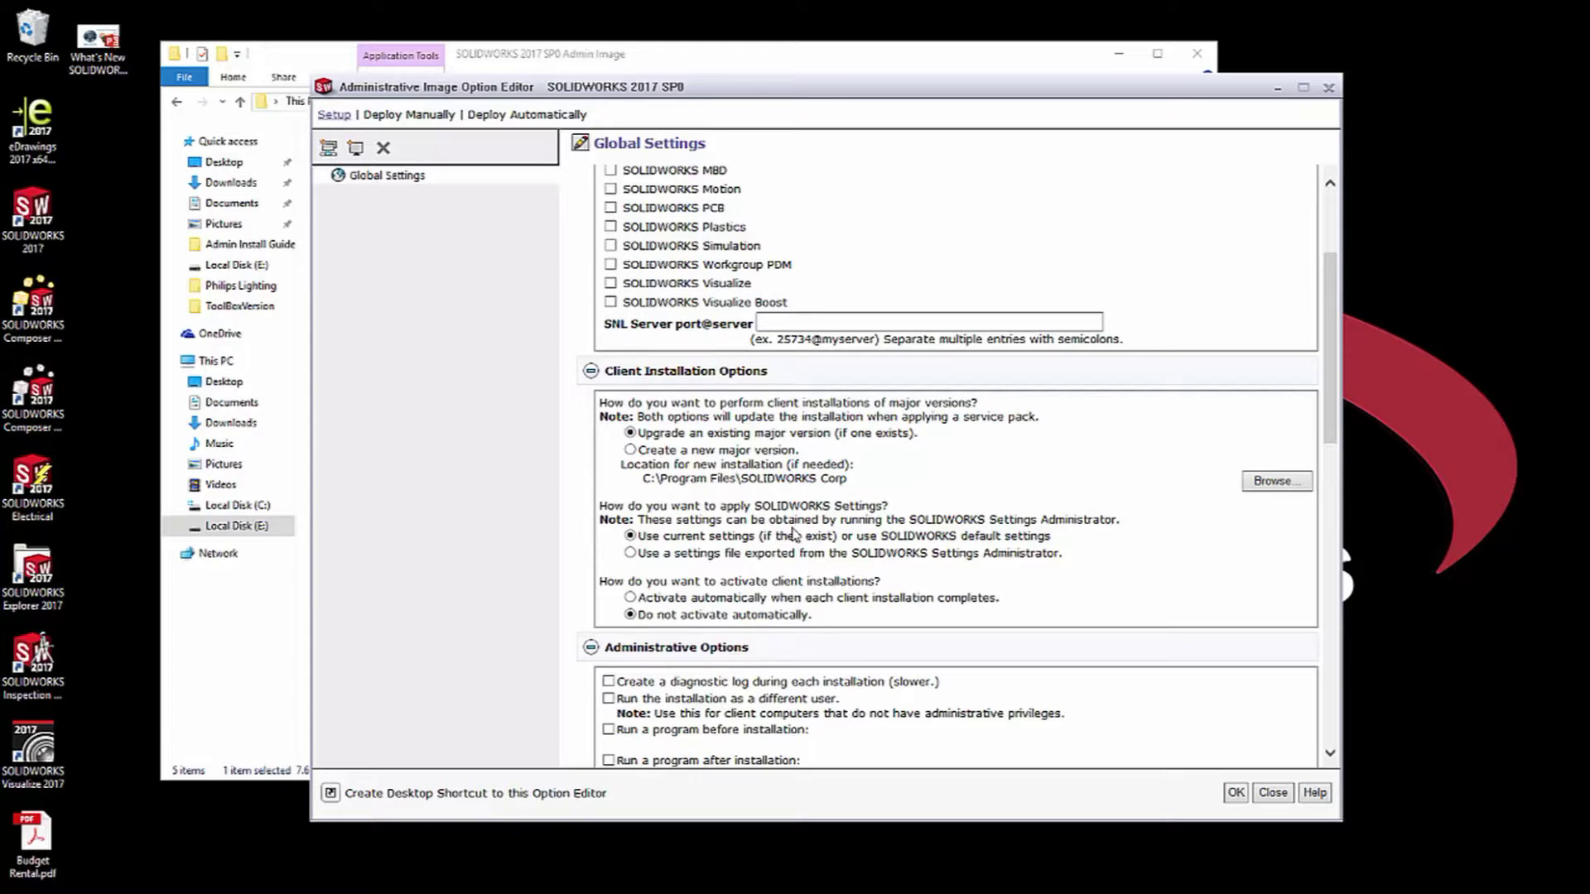
Choose 'Use a settings file exported from the SOLIDWORKS Settings Administrator' for applying settings.
left_click(630, 553)
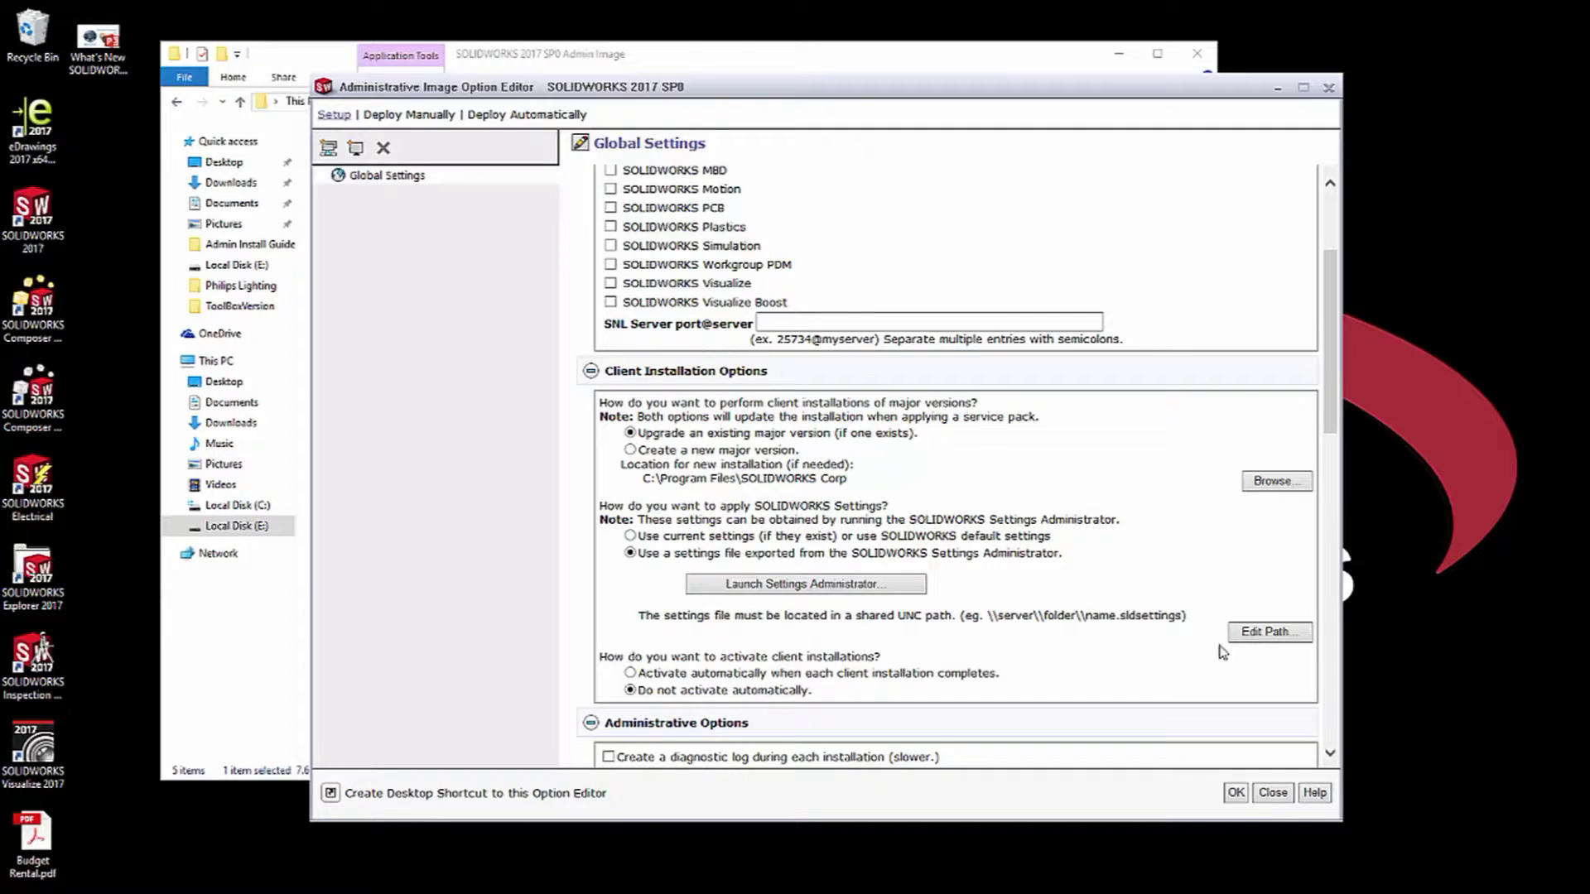
scroll(1136, 694, "down", 4)
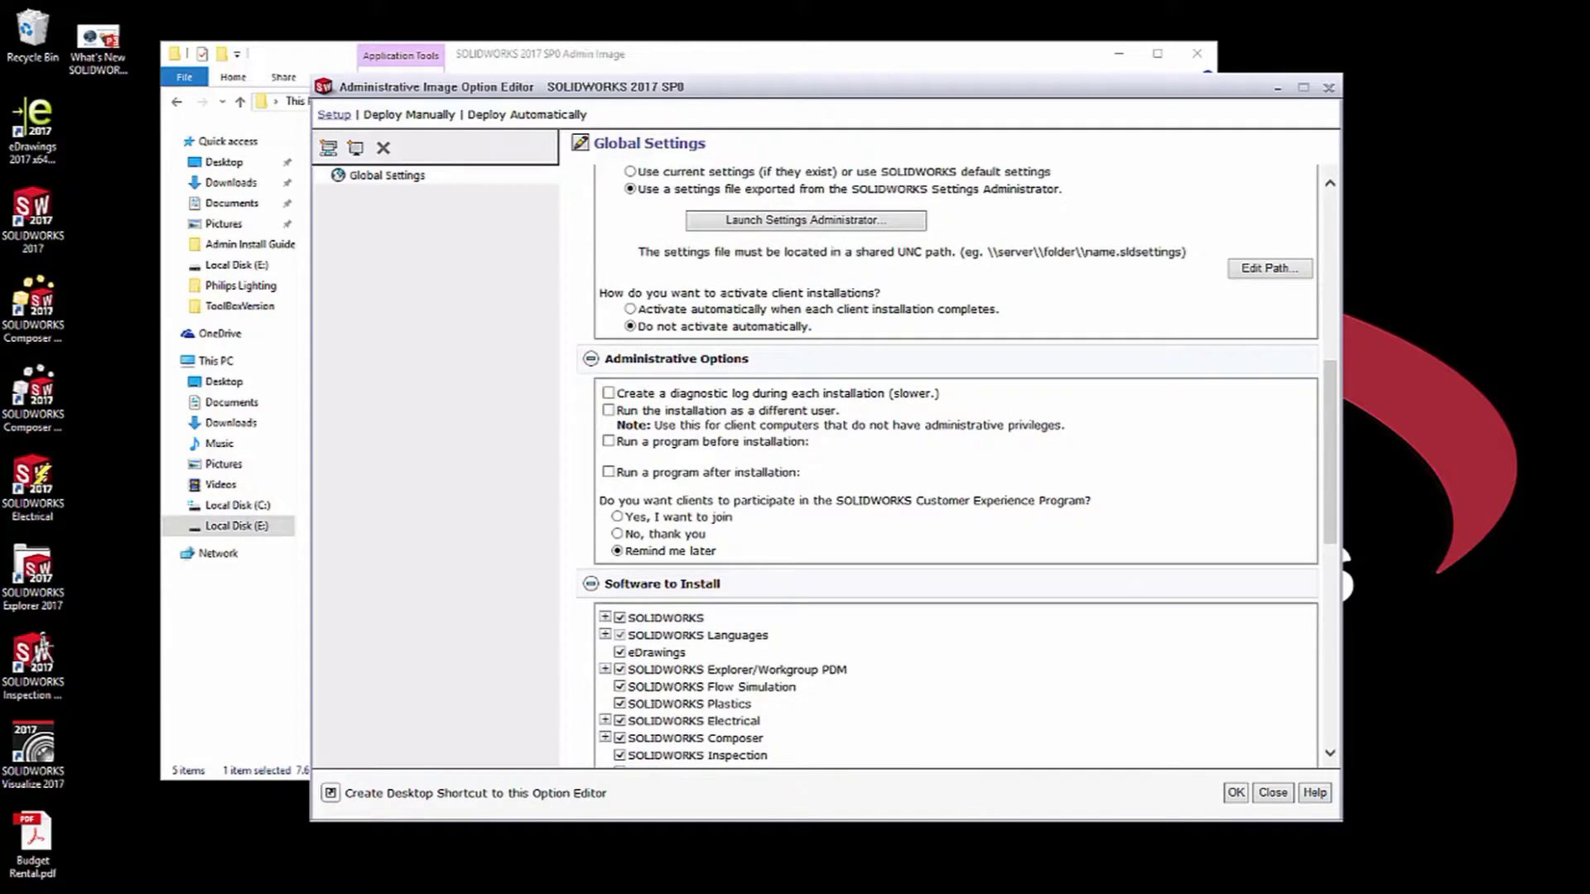
scroll(861, 214, "up", 3)
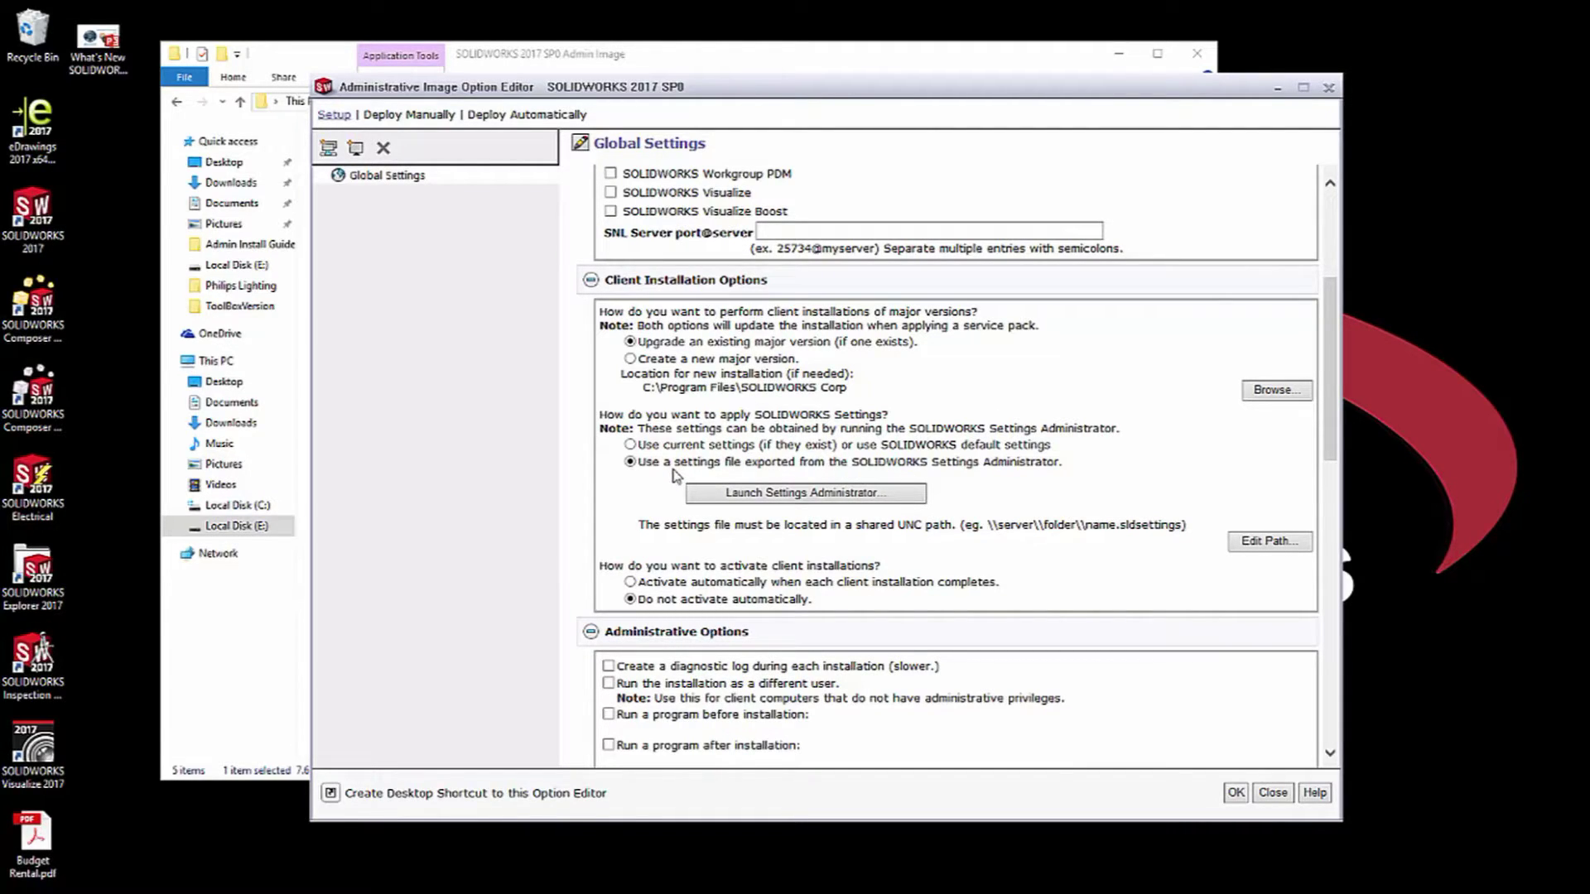
Launch the Settings Administrator from the Default set of options and continue to System Options.
left_click(706, 502)
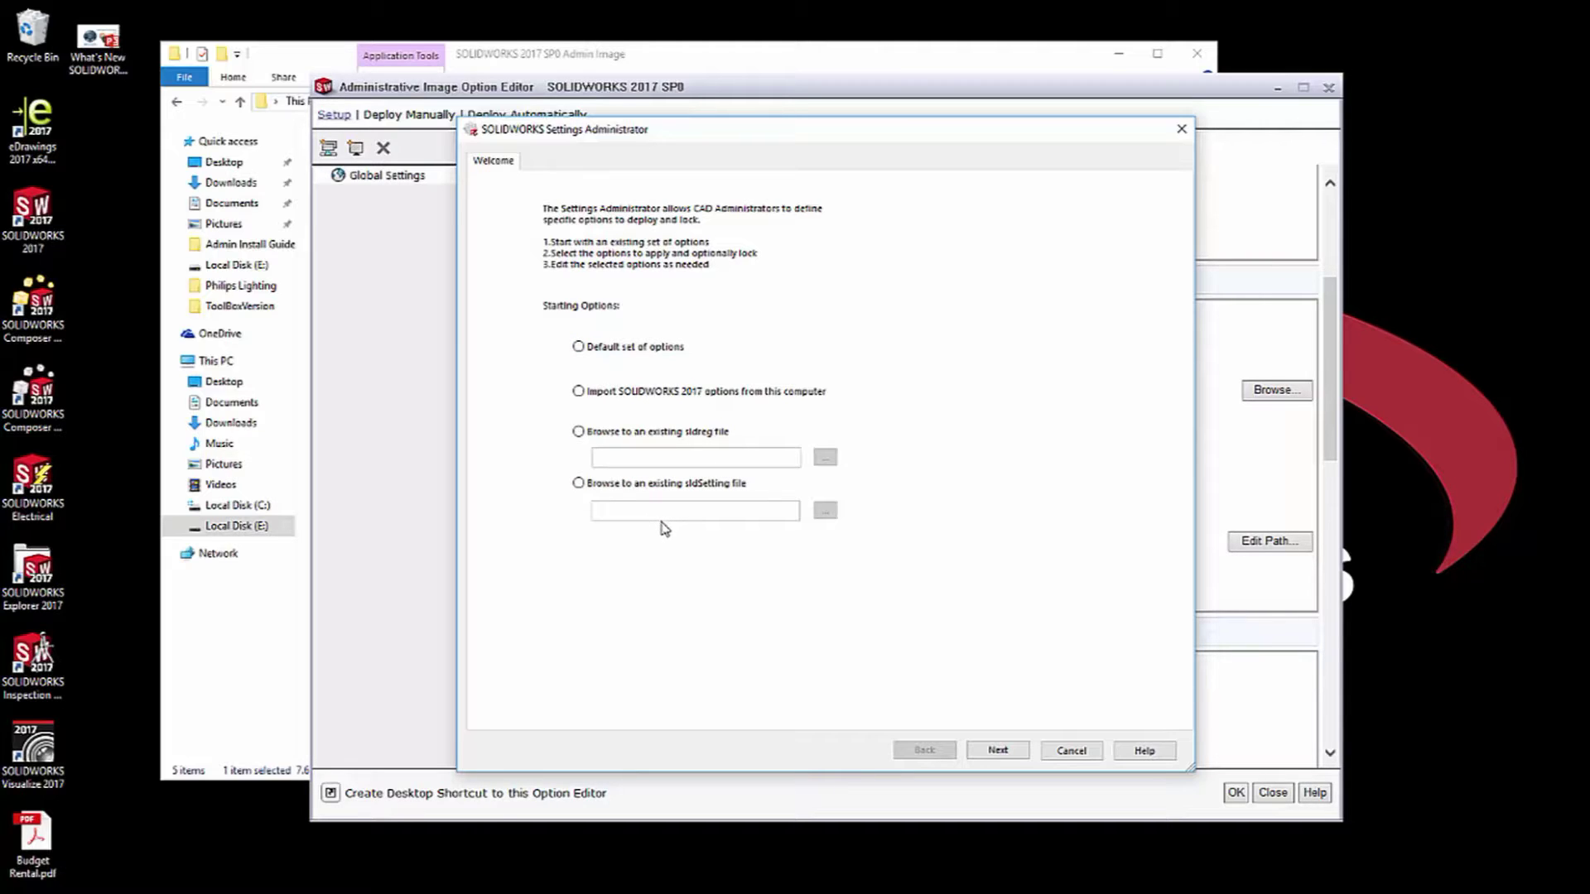
left_click(580, 347)
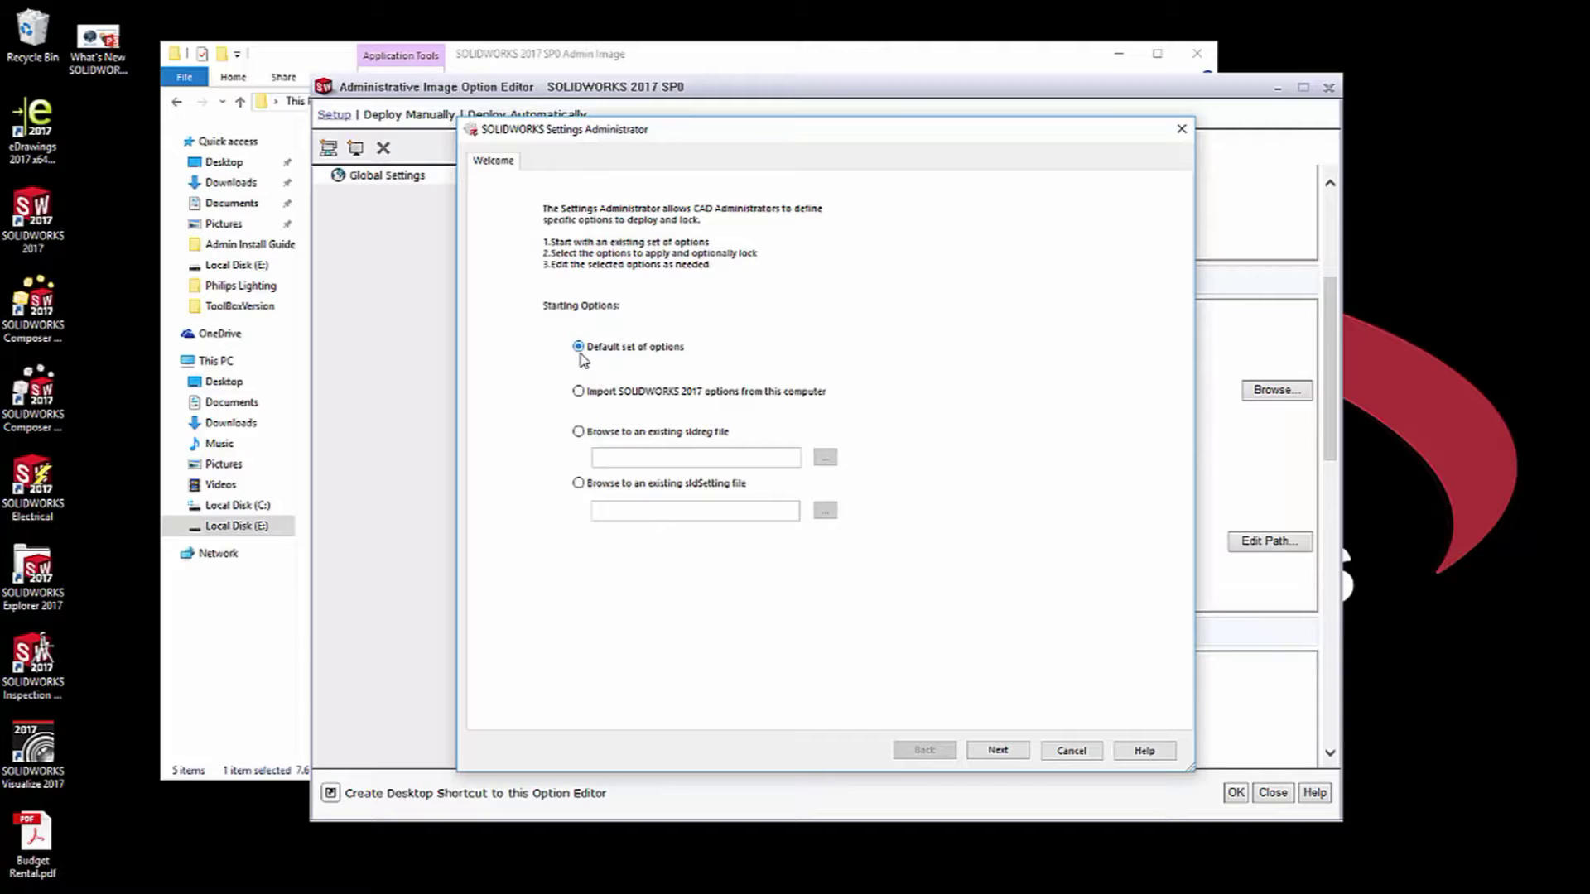
left_click(998, 751)
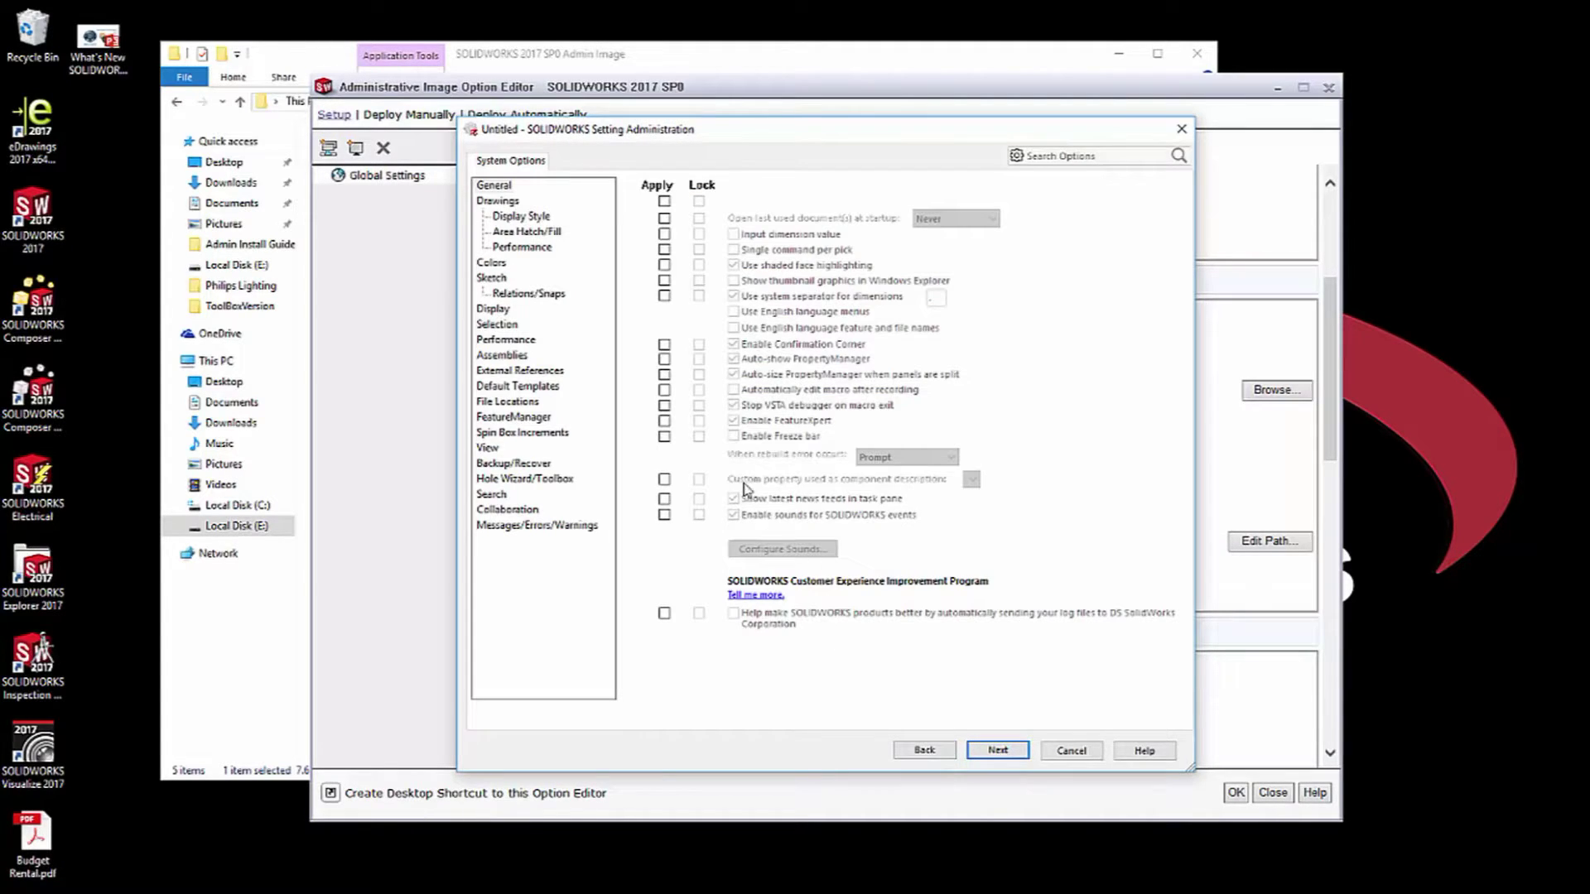
left_click(502, 204)
left_click(508, 217)
left_click(510, 232)
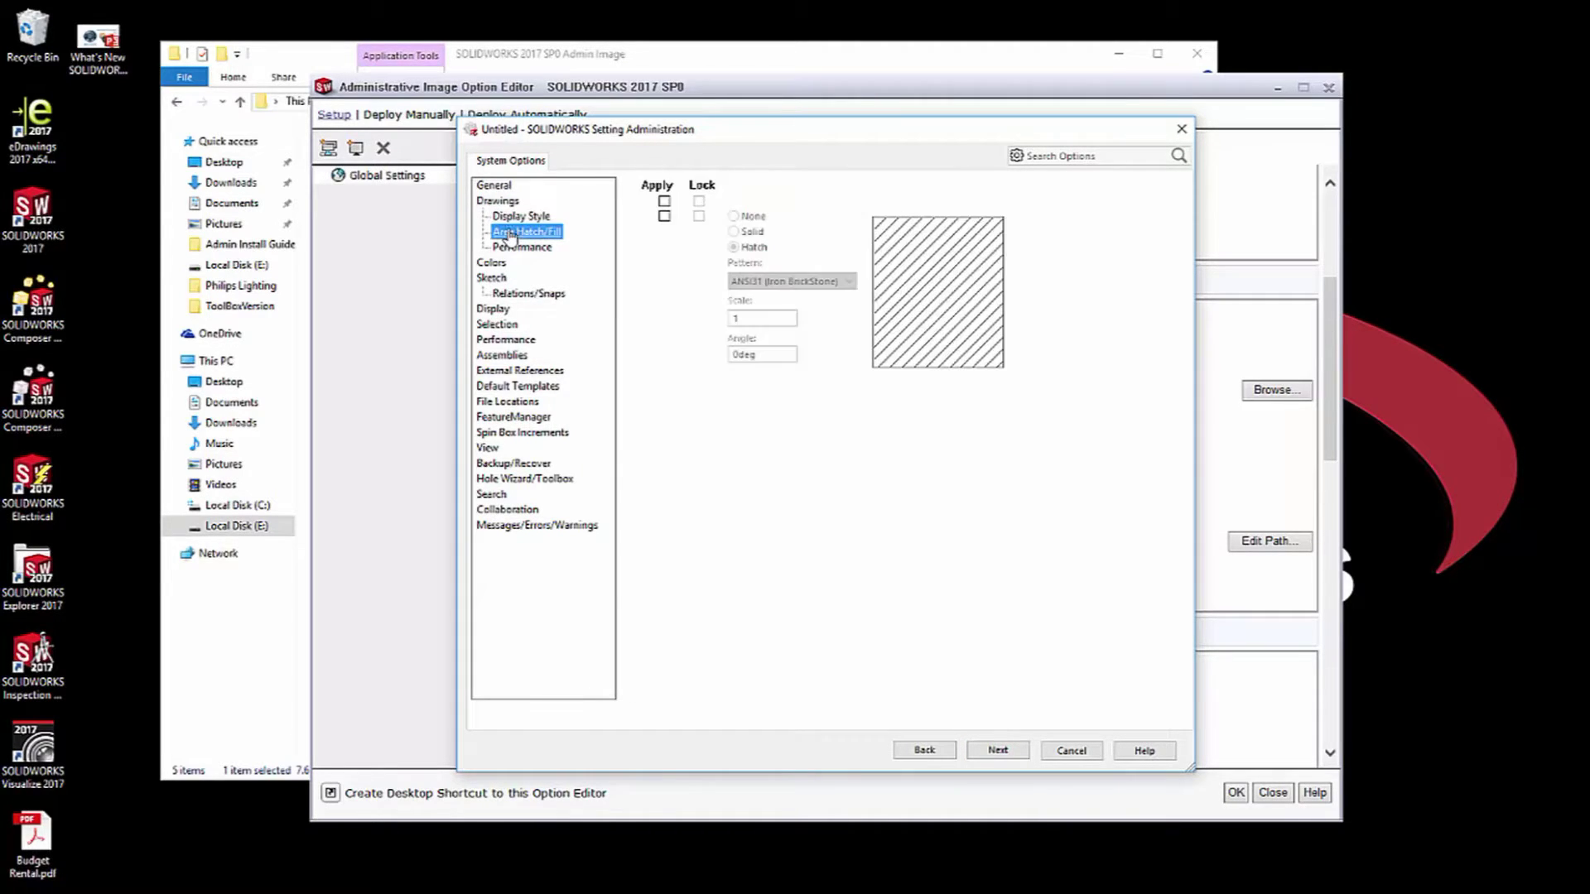
left_click(510, 248)
left_click(507, 262)
left_click(497, 279)
left_click(505, 295)
left_click(499, 325)
left_click(511, 356)
left_click(515, 387)
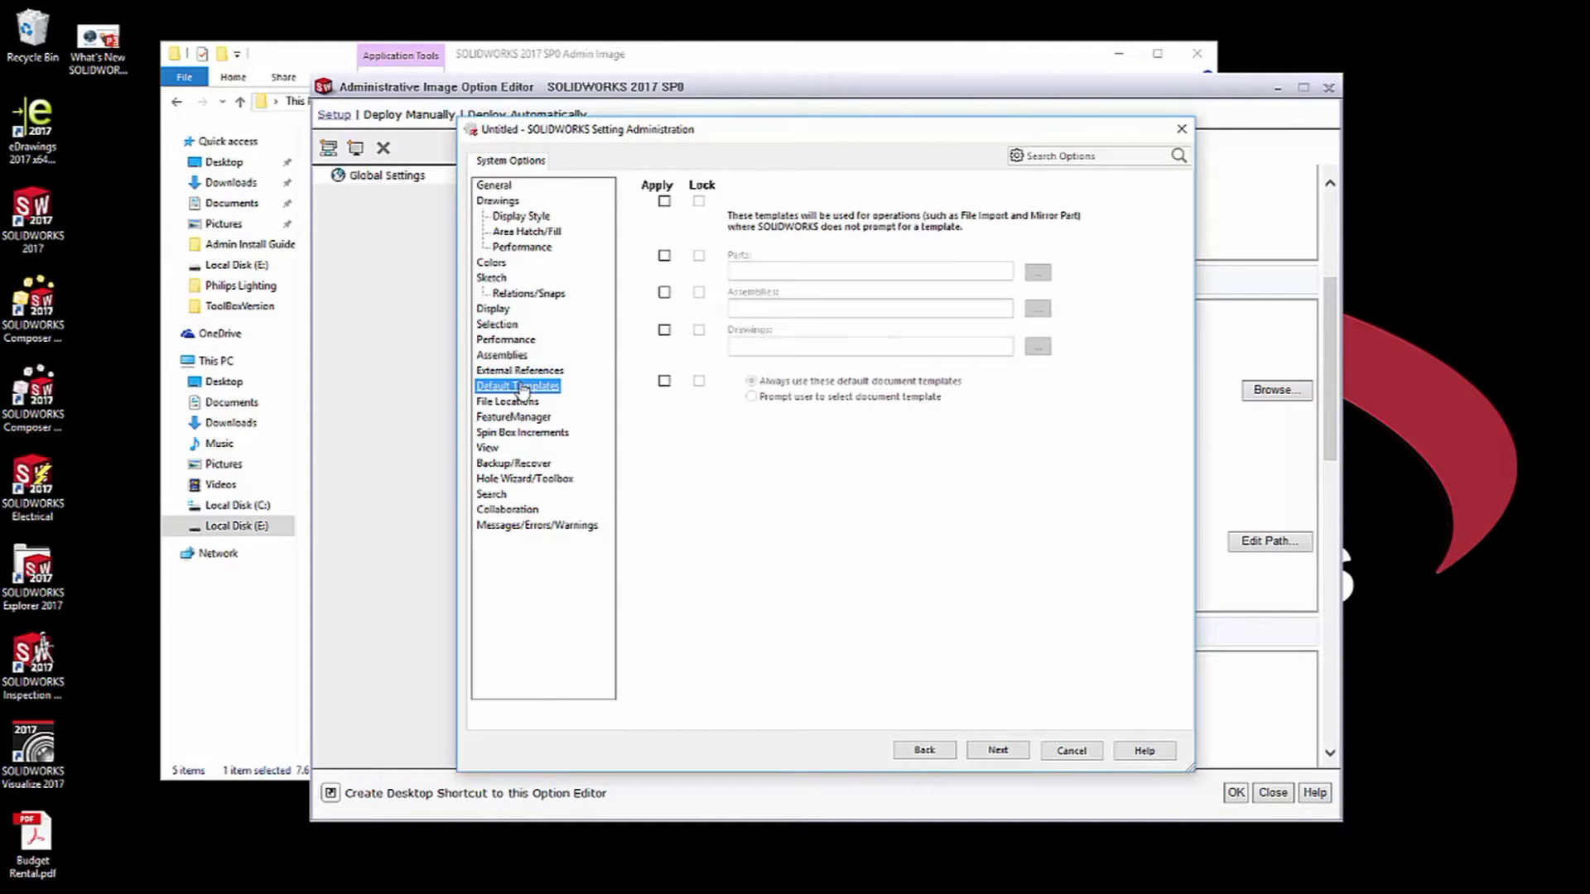
left_click(509, 402)
left_click(511, 417)
left_click(517, 433)
left_click(492, 449)
left_click(500, 463)
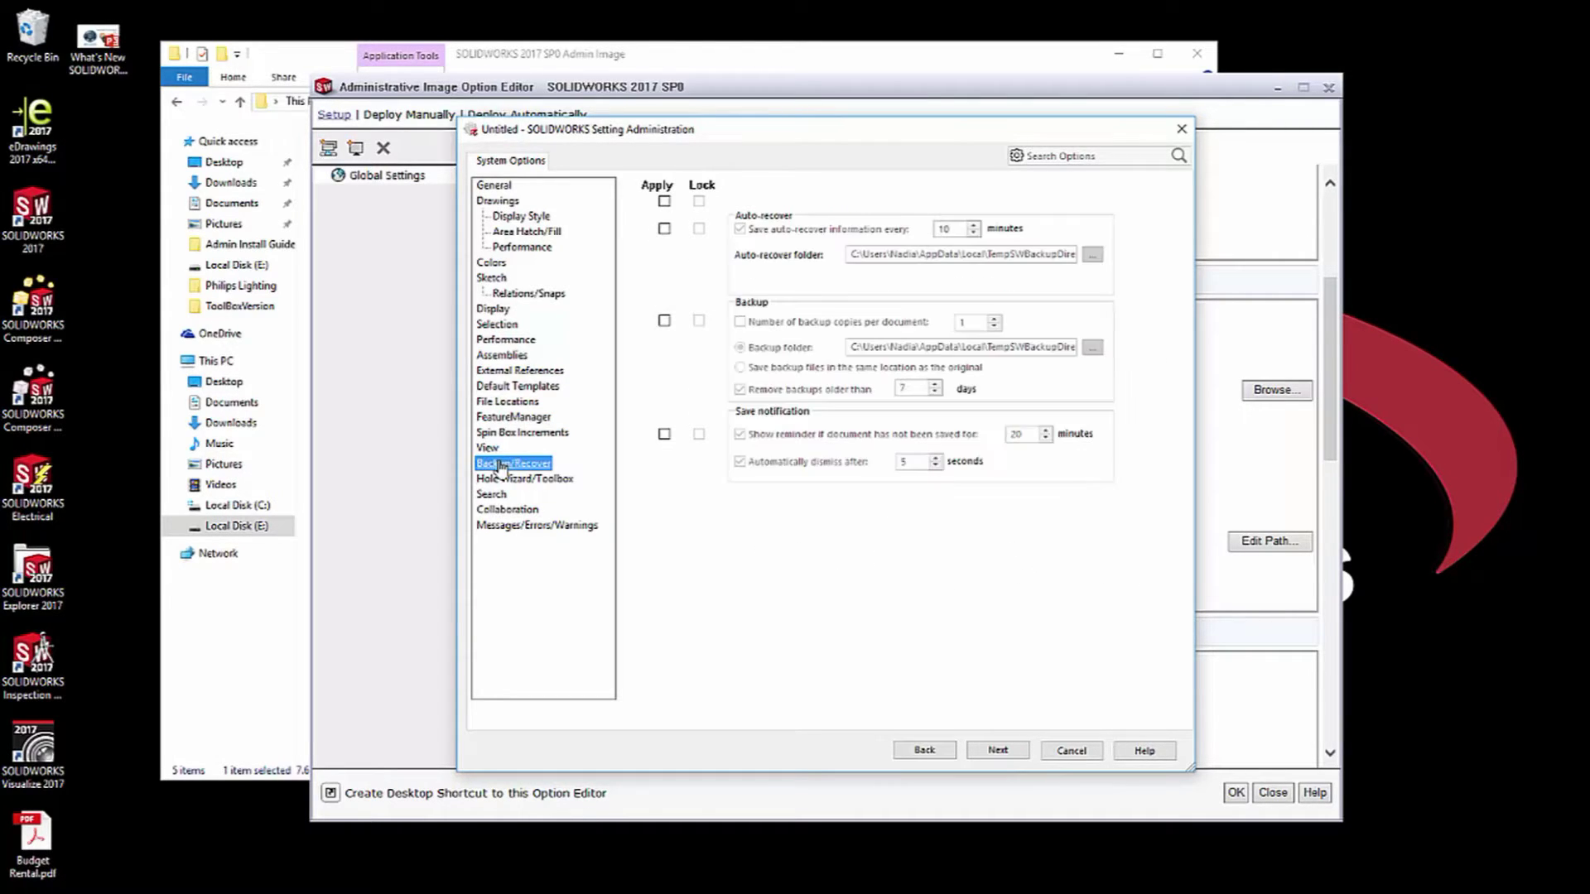
left_click(506, 480)
left_click(492, 495)
left_click(507, 510)
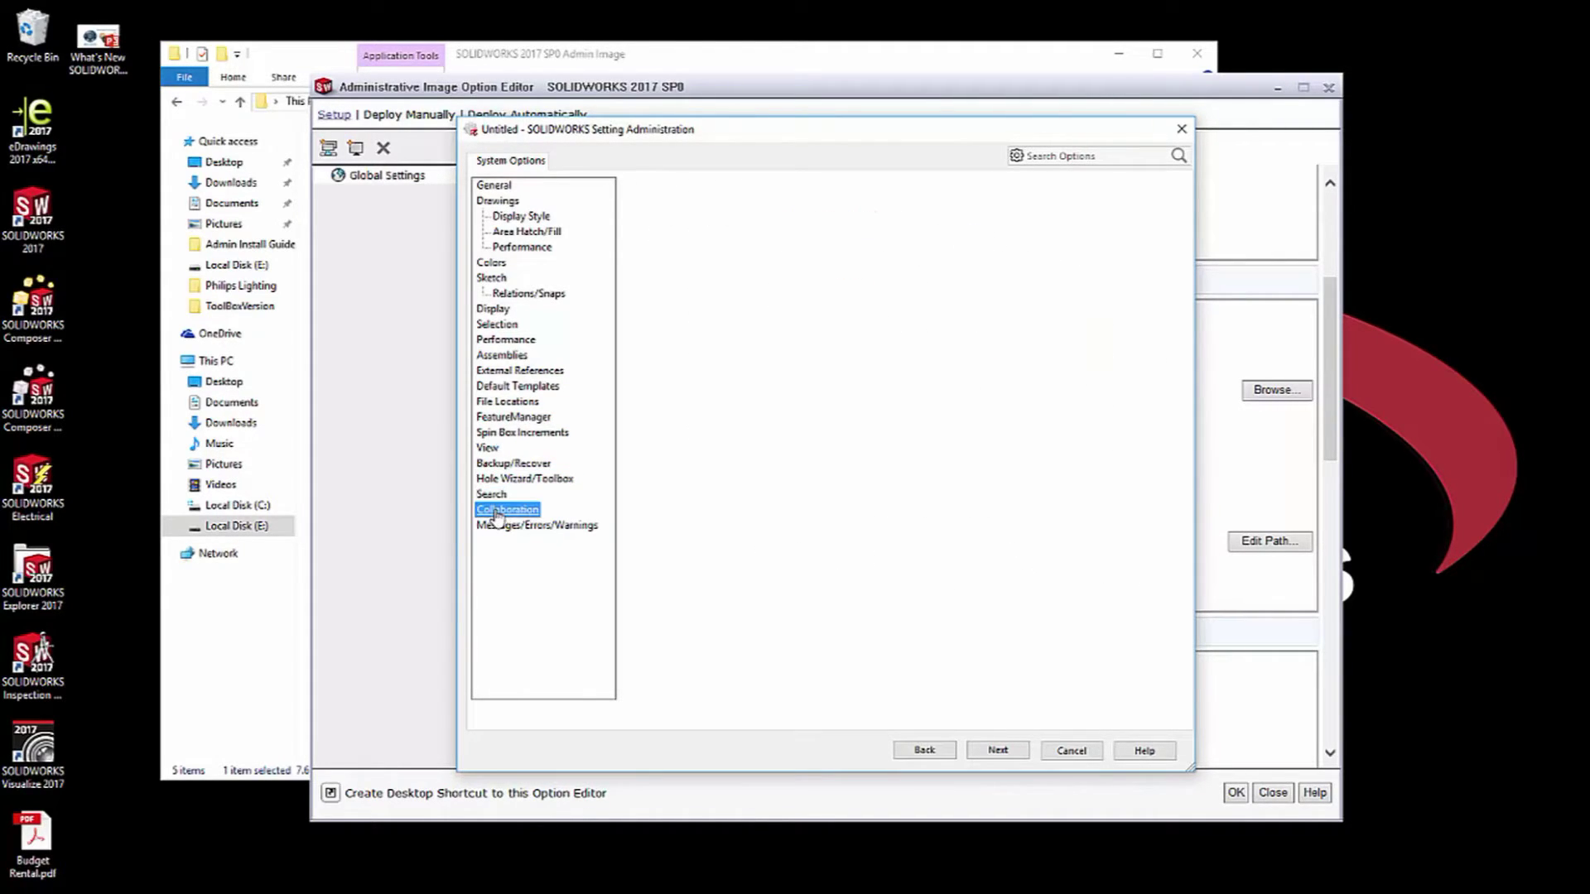
left_click(495, 185)
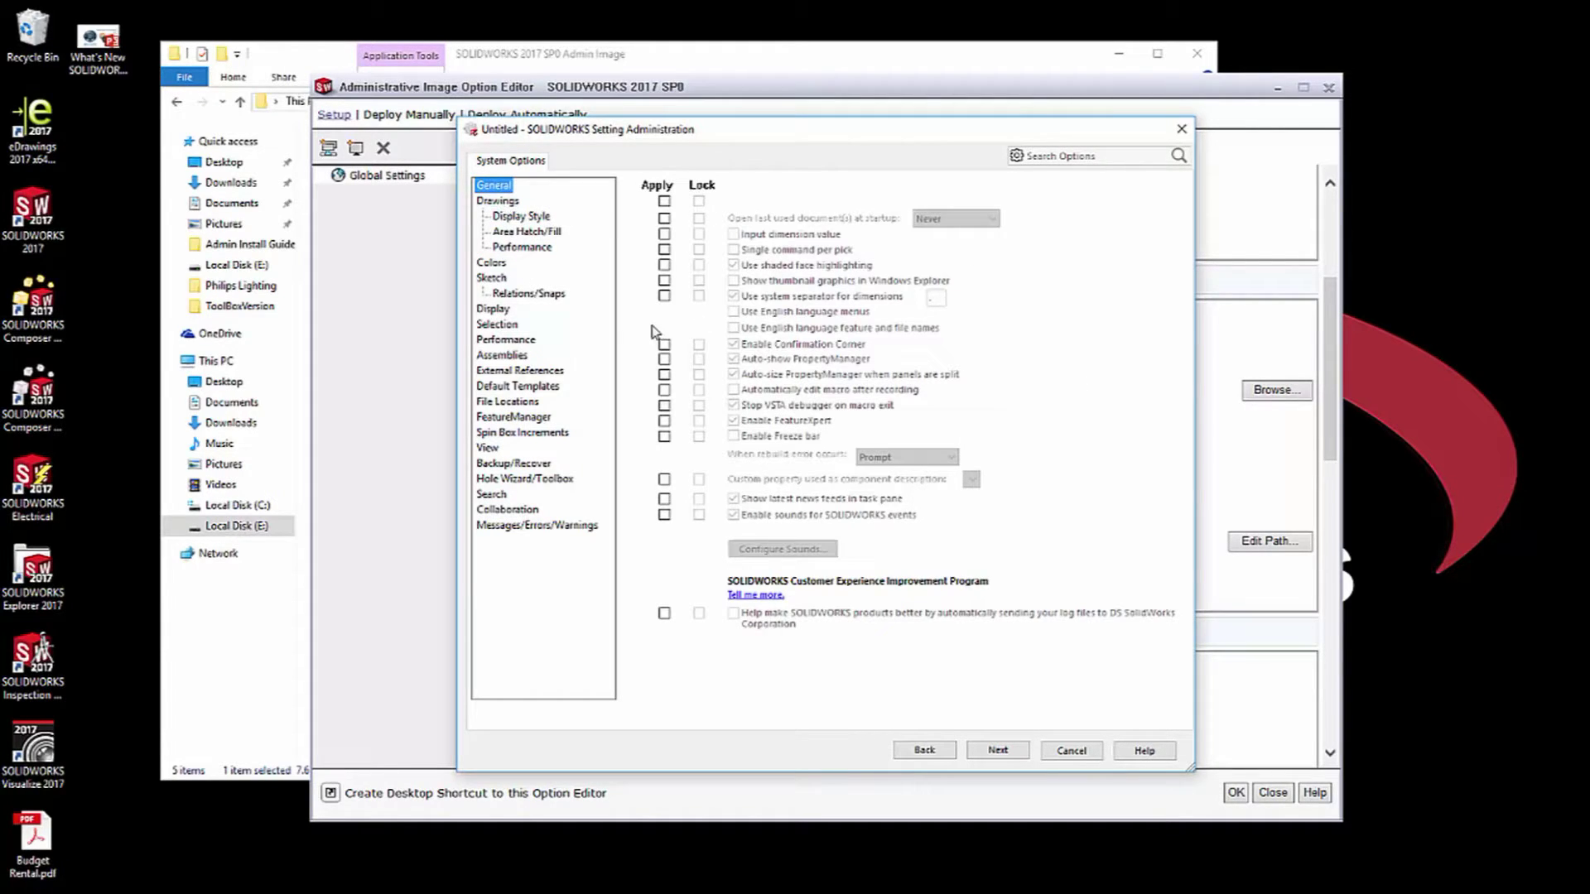
Apply, lock and enable Sketch's 'Auto-rotate view normal to sketch plane', then go to Finish.
left_click(492, 278)
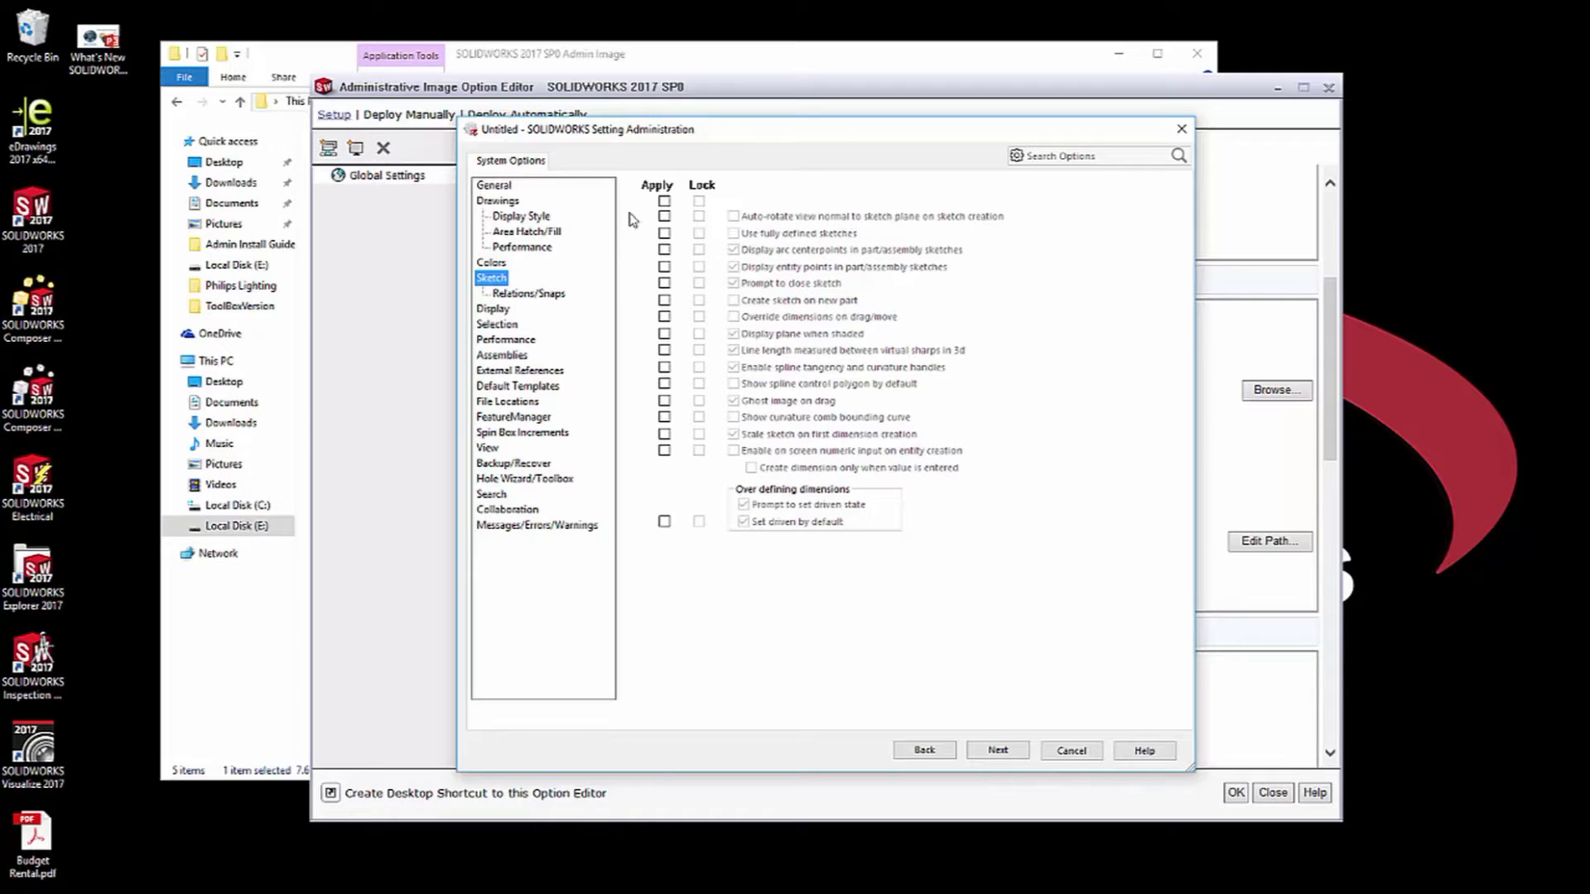
left_click(664, 217)
left_click(699, 217)
left_click(733, 217)
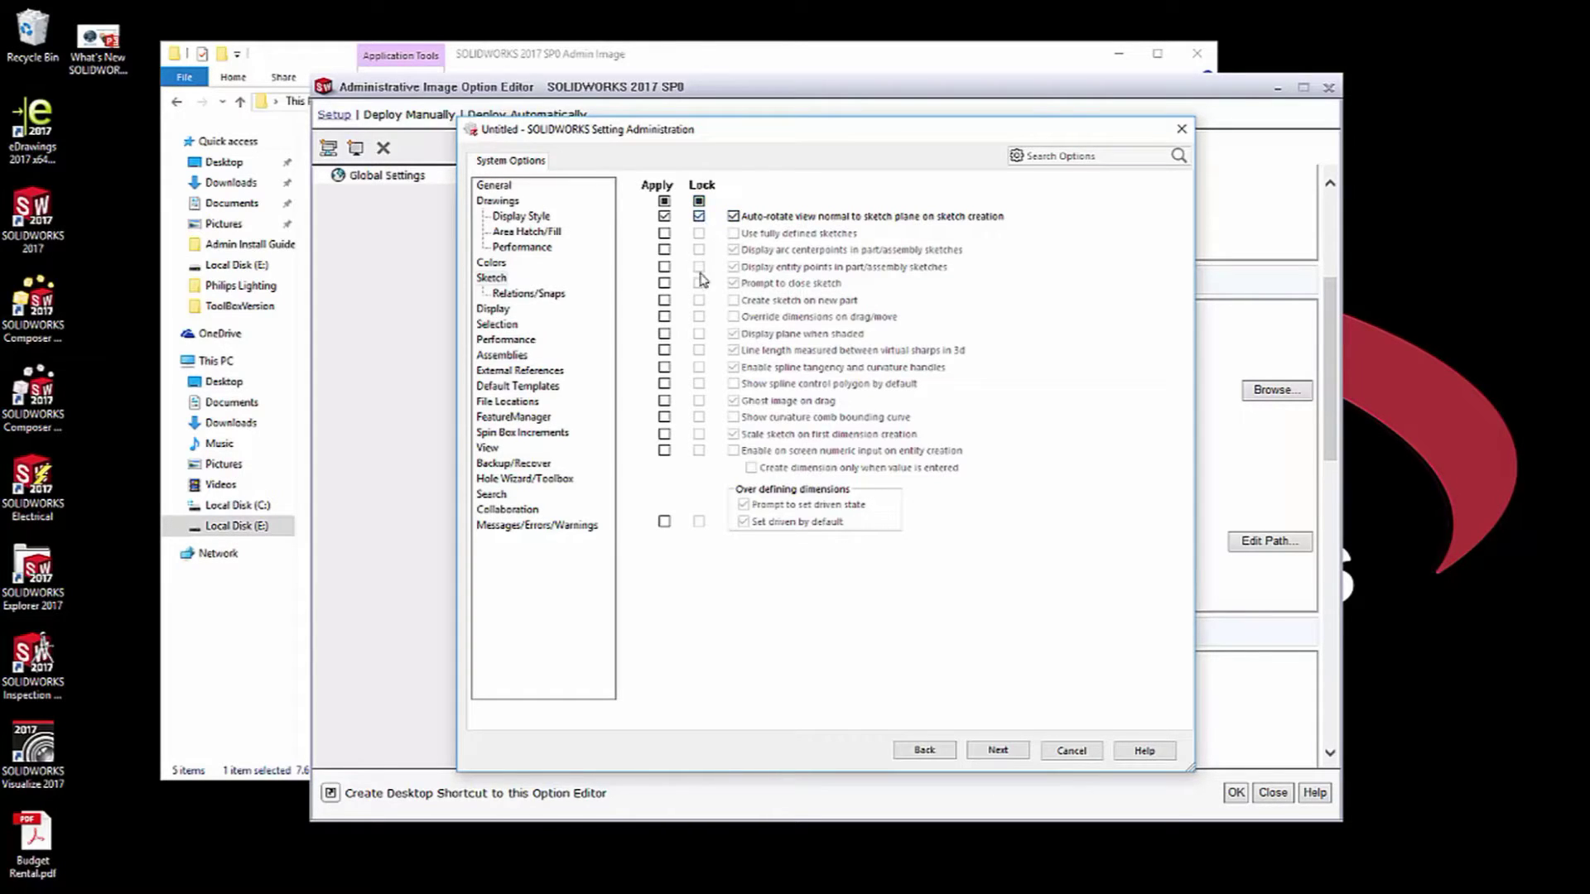
left_click(699, 217)
left_click(699, 217)
left_click(1002, 752)
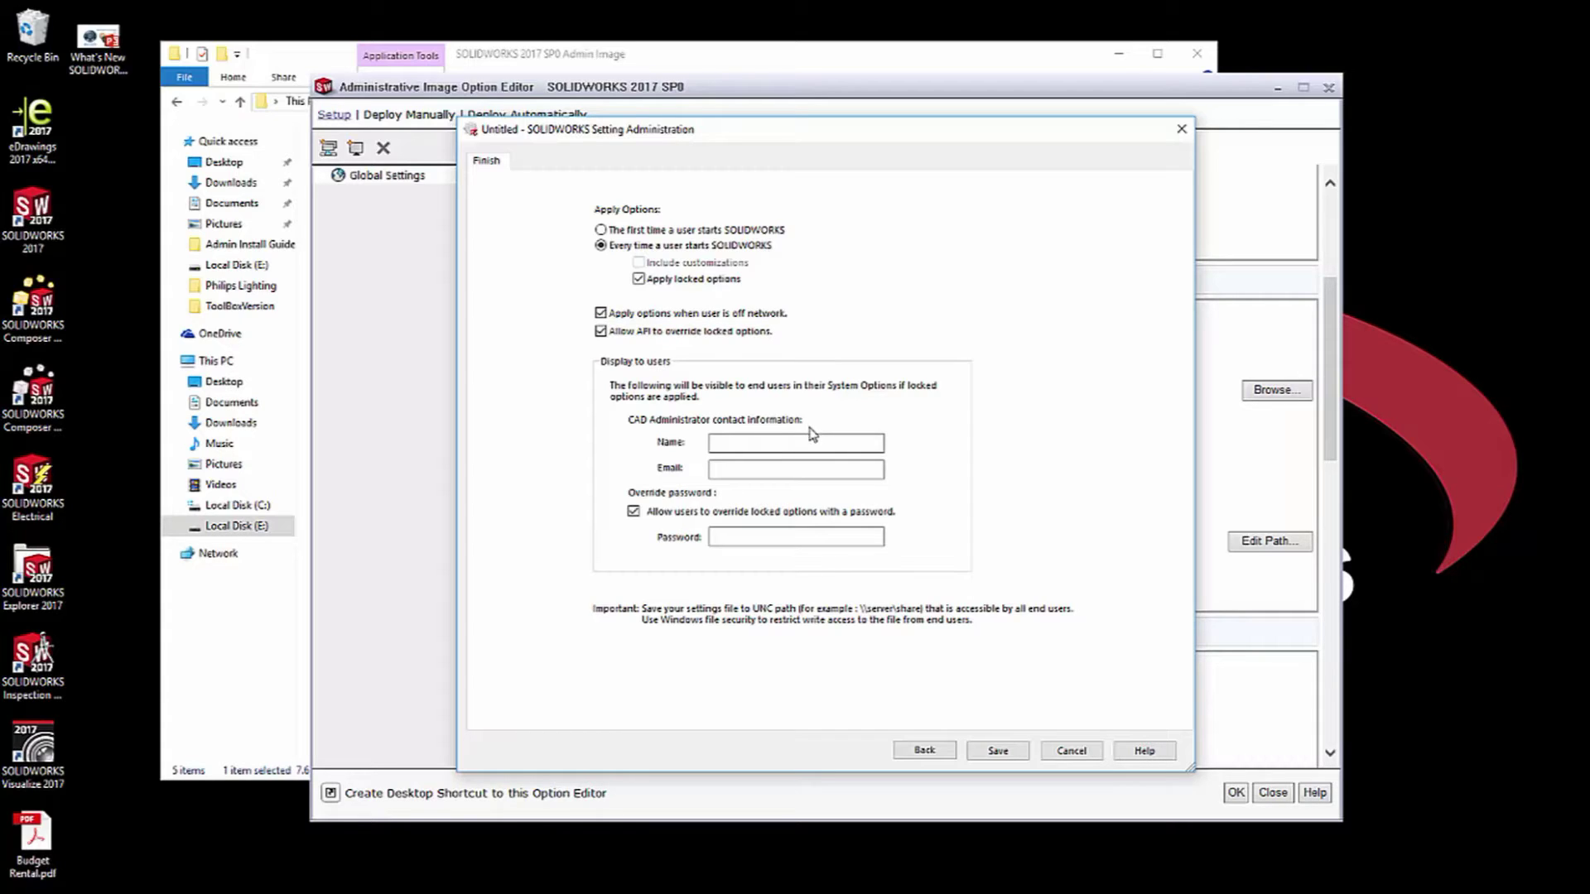
Enter the CAD administrator's name and e-mail address as the contact on the Finish page.
left_click(737, 438)
left_click(748, 444)
type("Naime")
key("BackSpace")
key("BackSpace")
key("Tab")
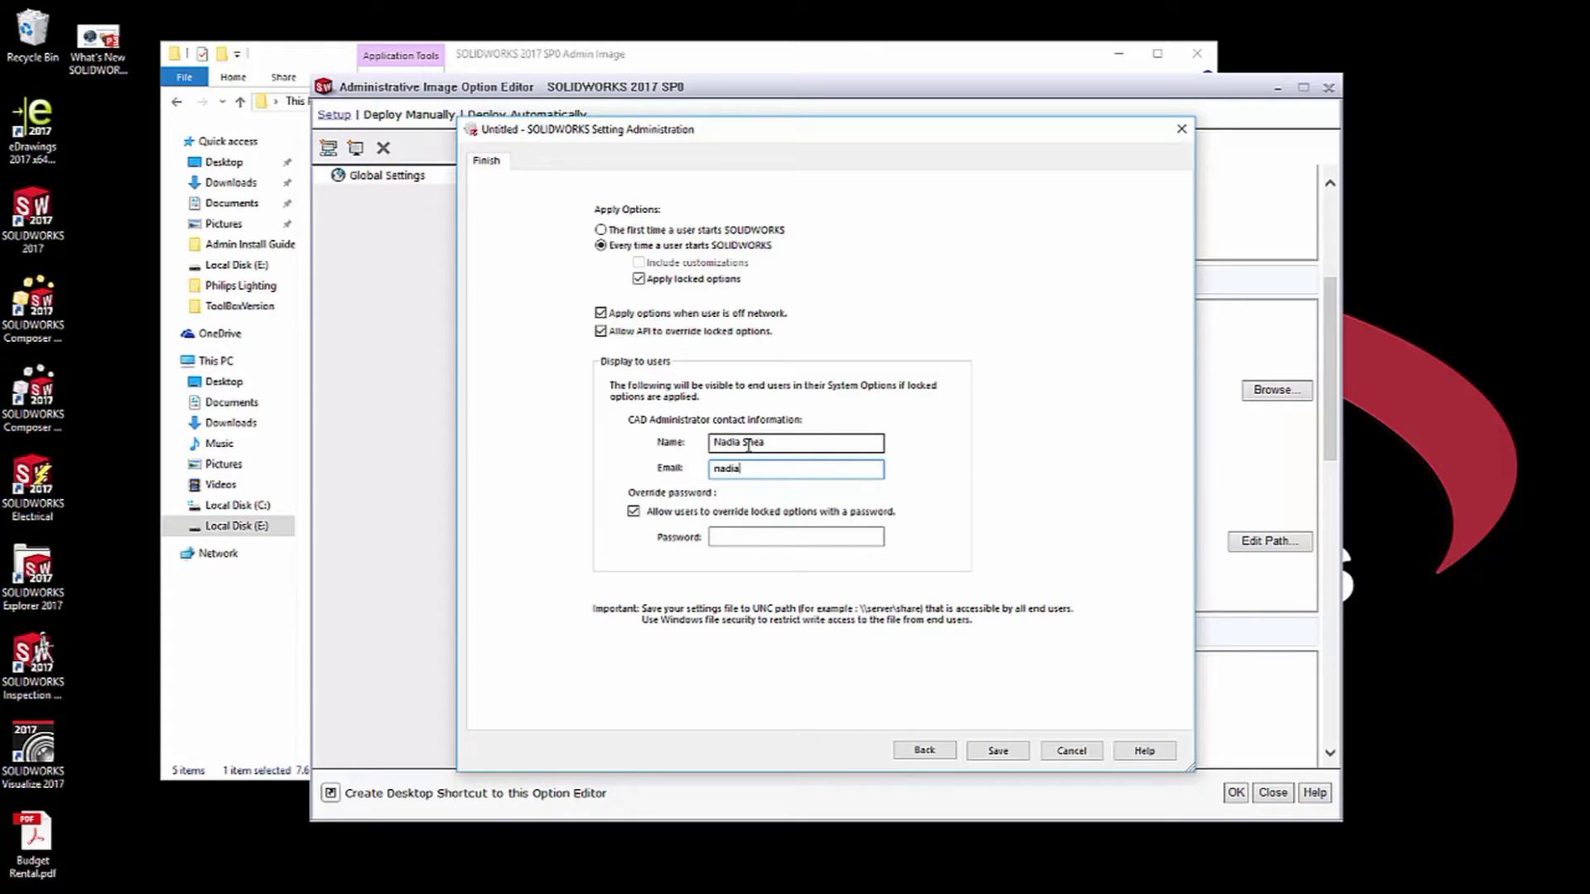
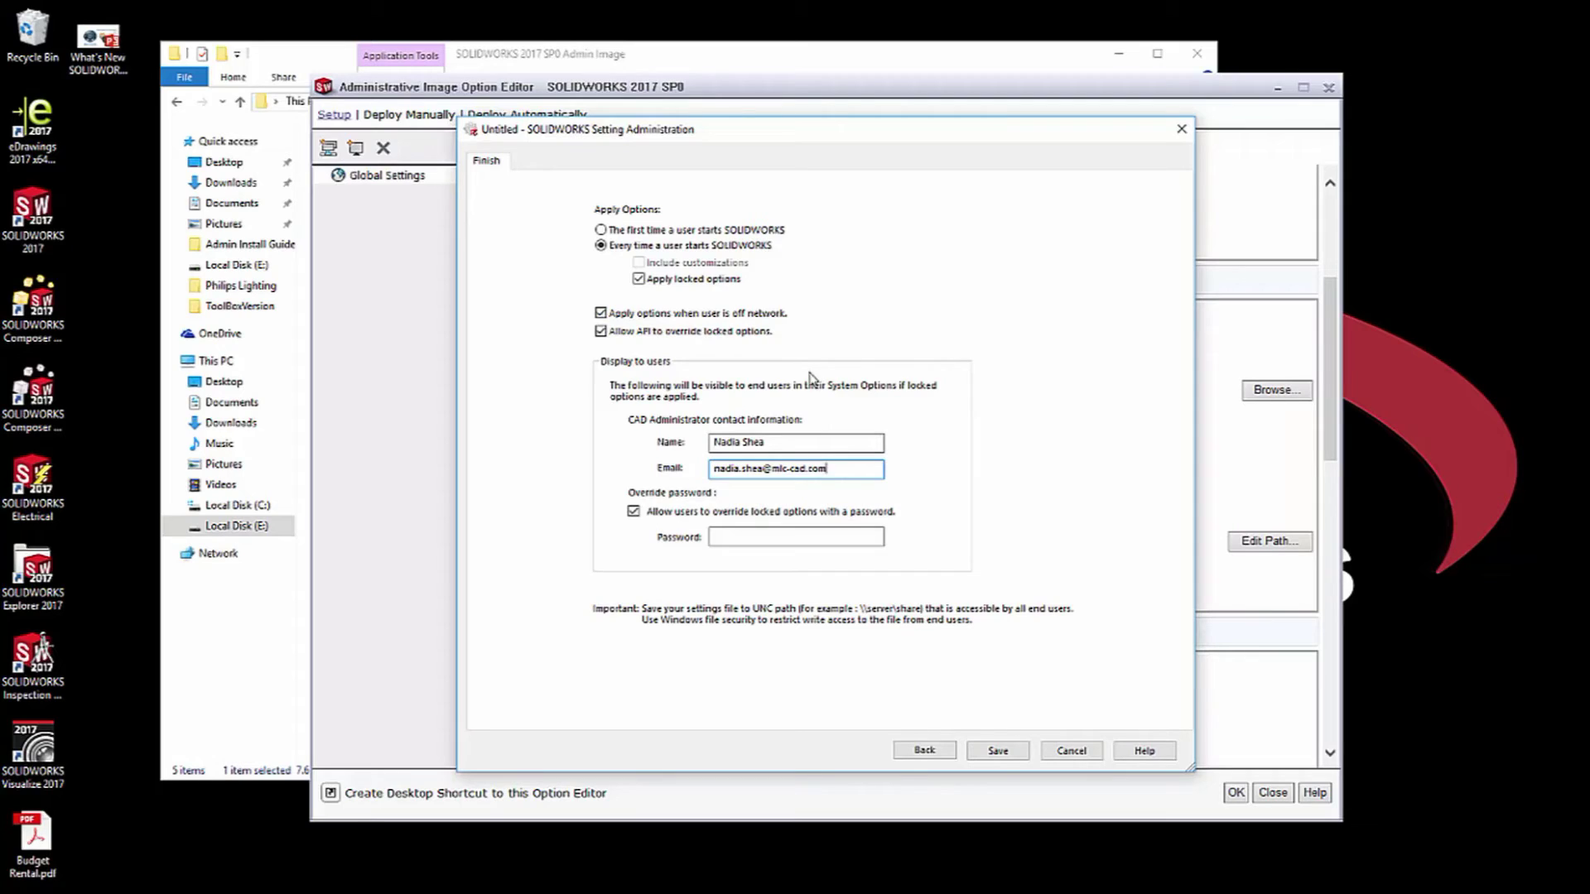
Set the override password after the missing-password warning appears.
left_click(999, 750)
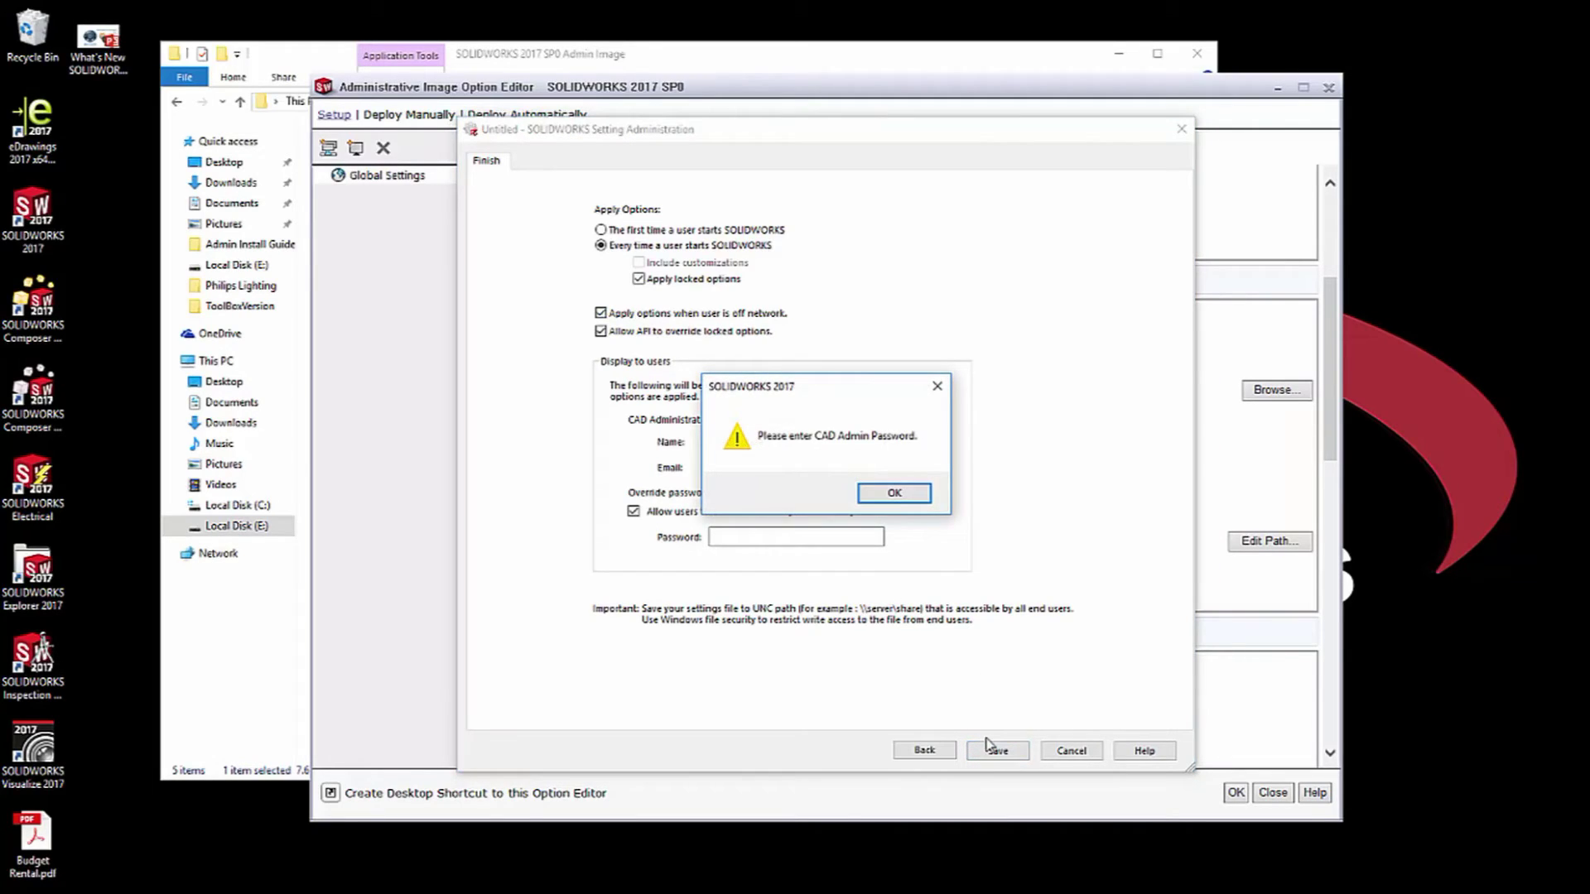
left_click(894, 494)
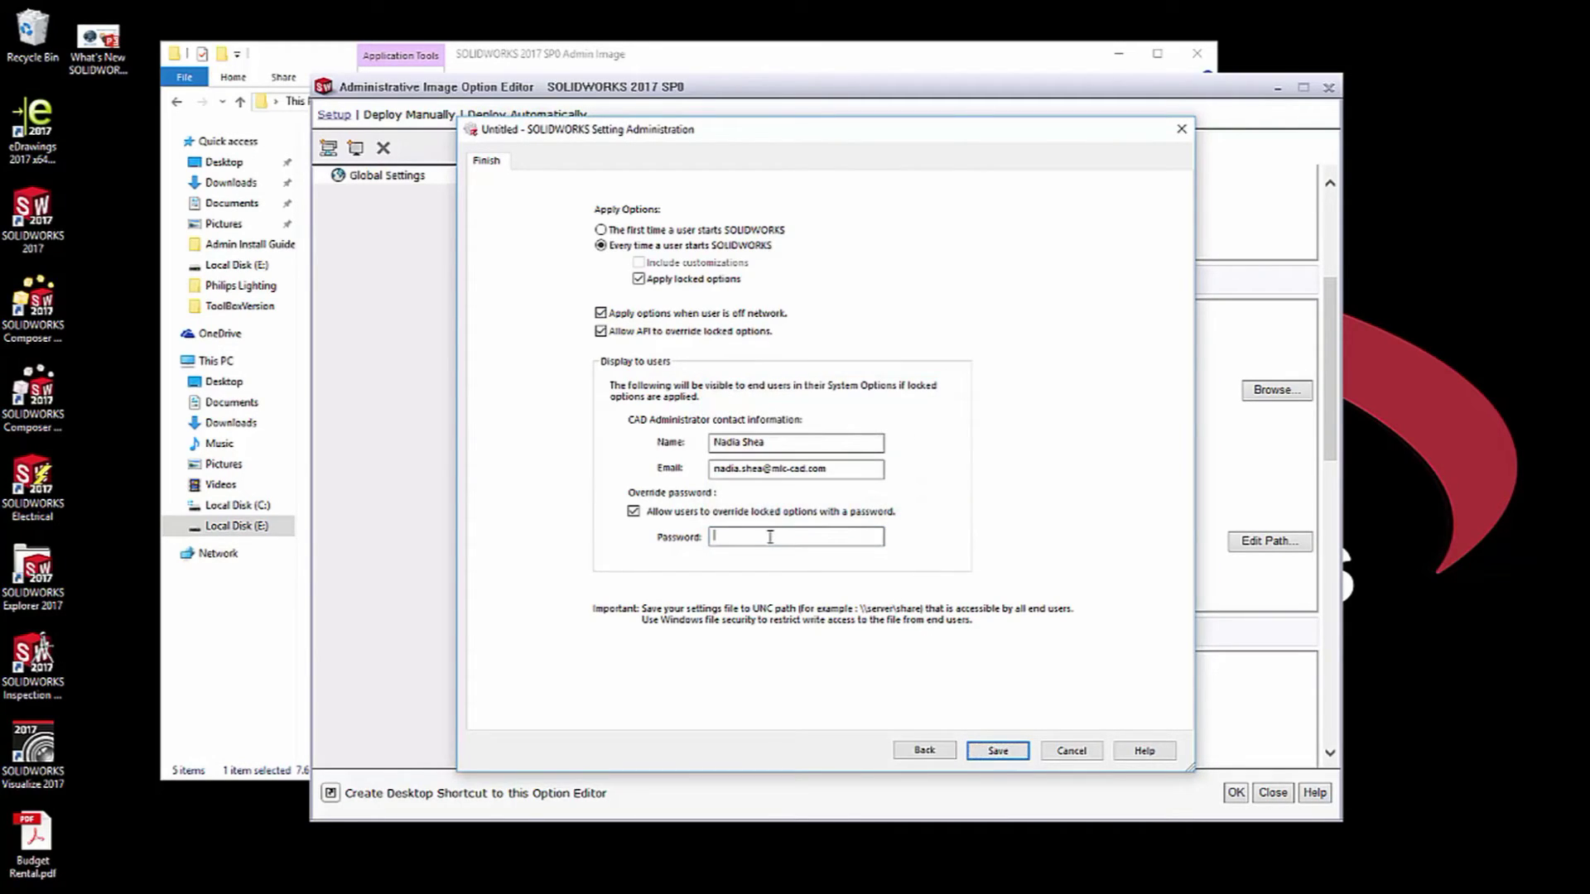
Save the settings as Test.sldsettings in E:\SOLIDWORKS 2017 SP0 Admin Image.
left_click(998, 751)
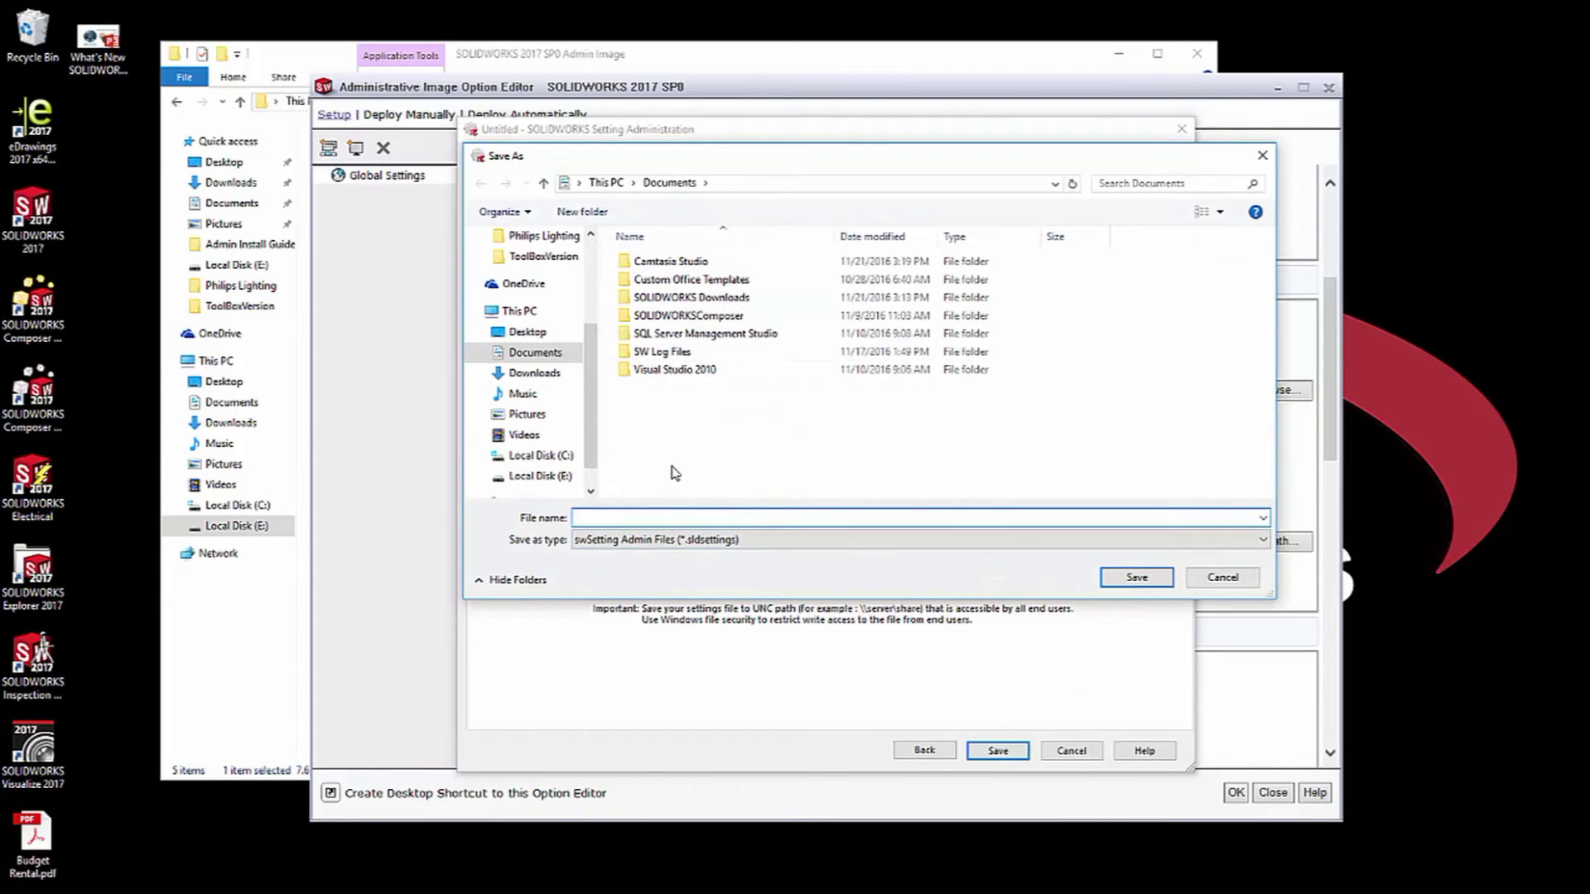
left_click(540, 476)
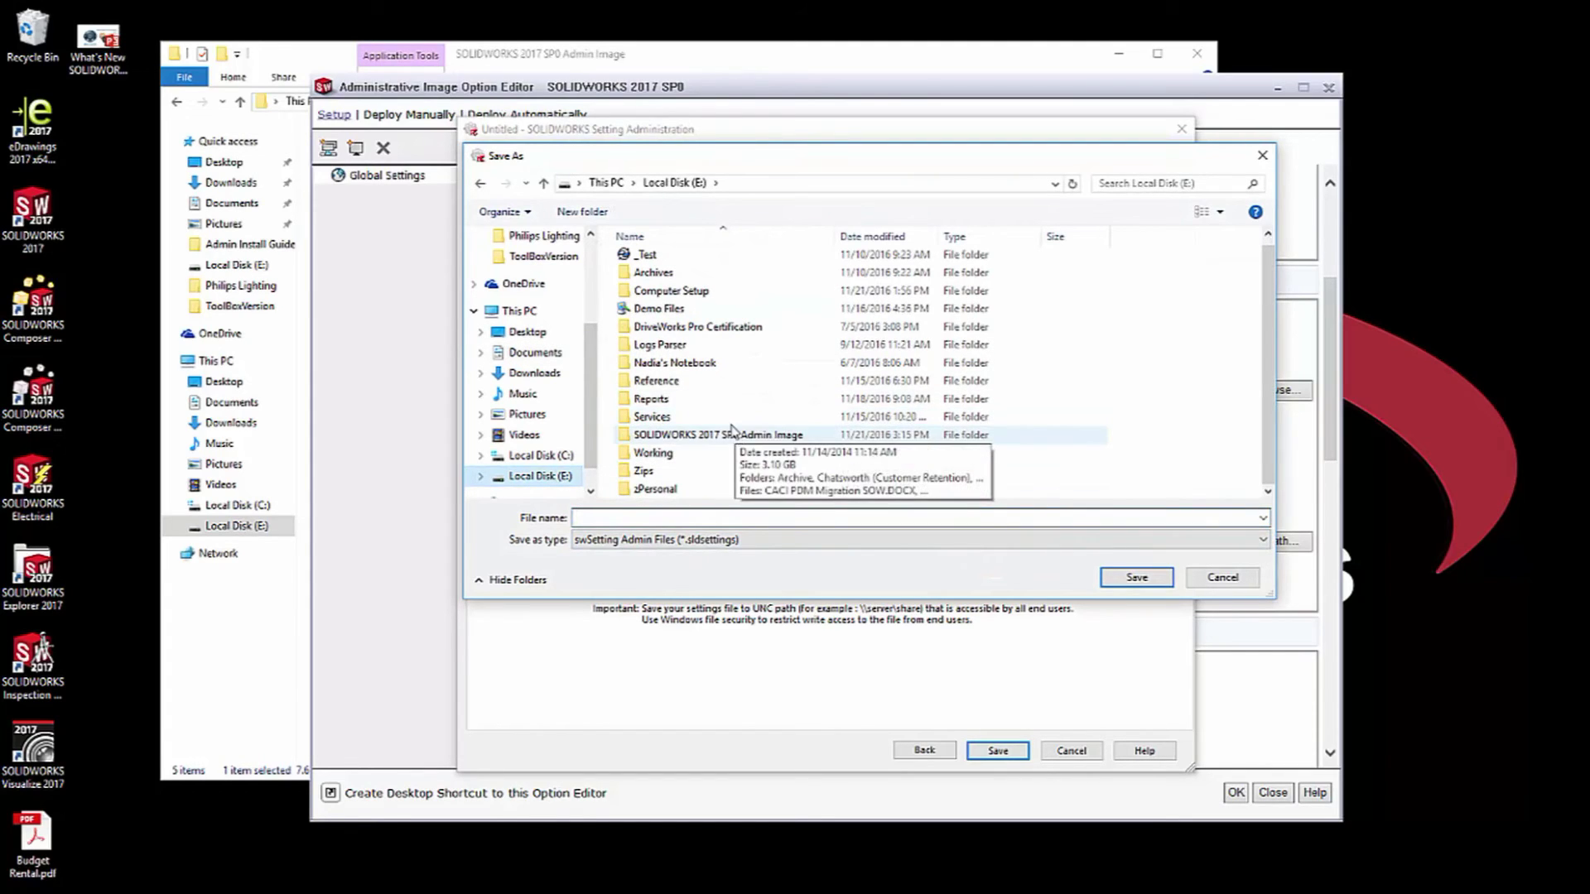
left_click(756, 437)
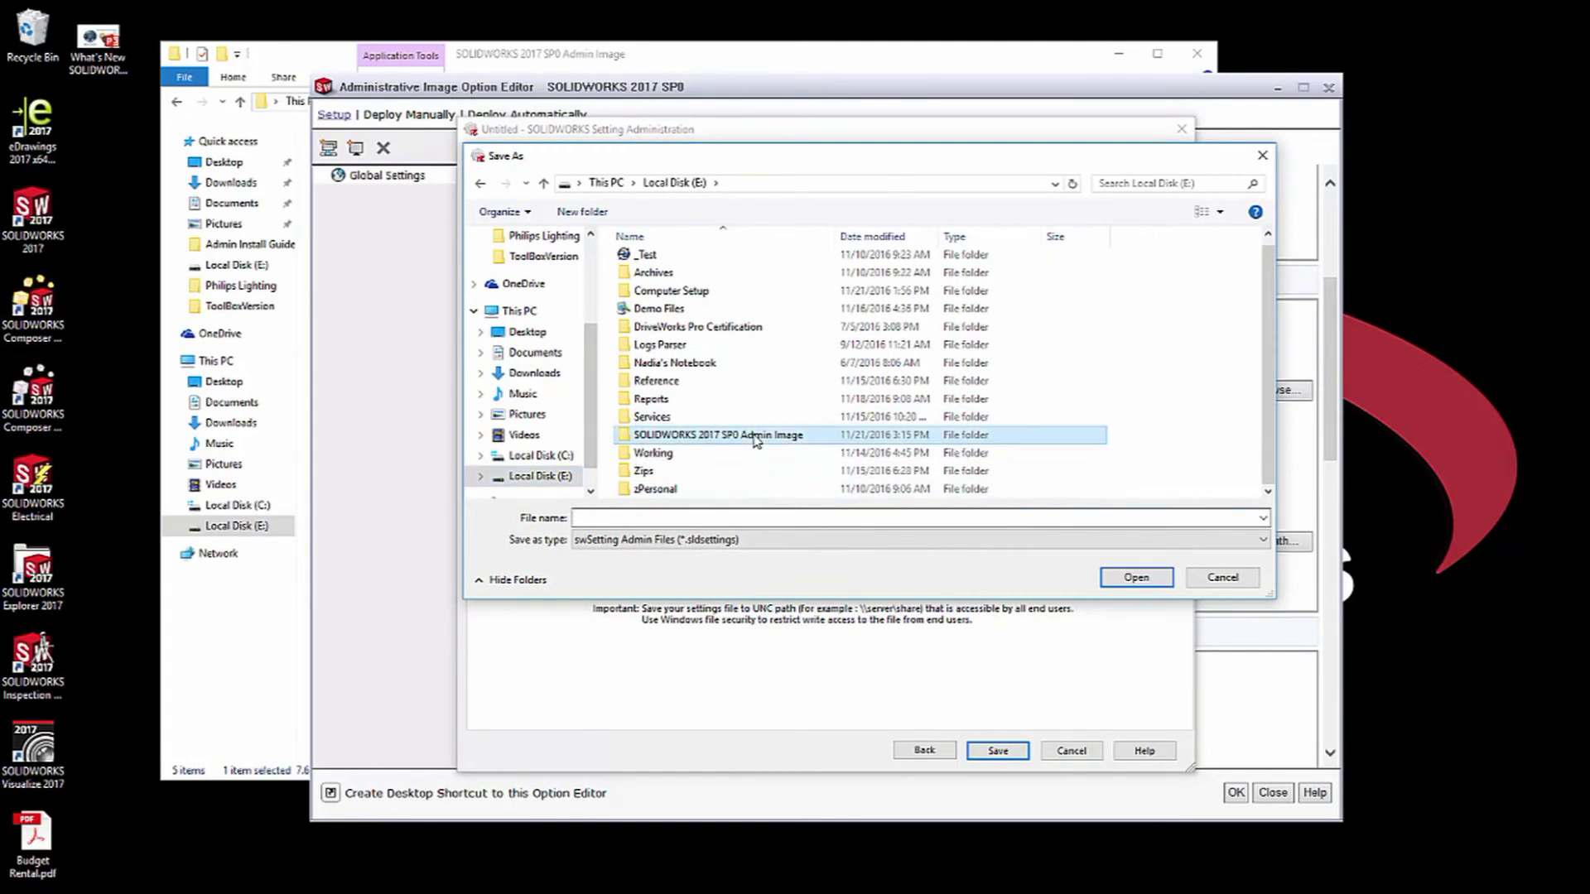
double_click(756, 437)
left_click(695, 514)
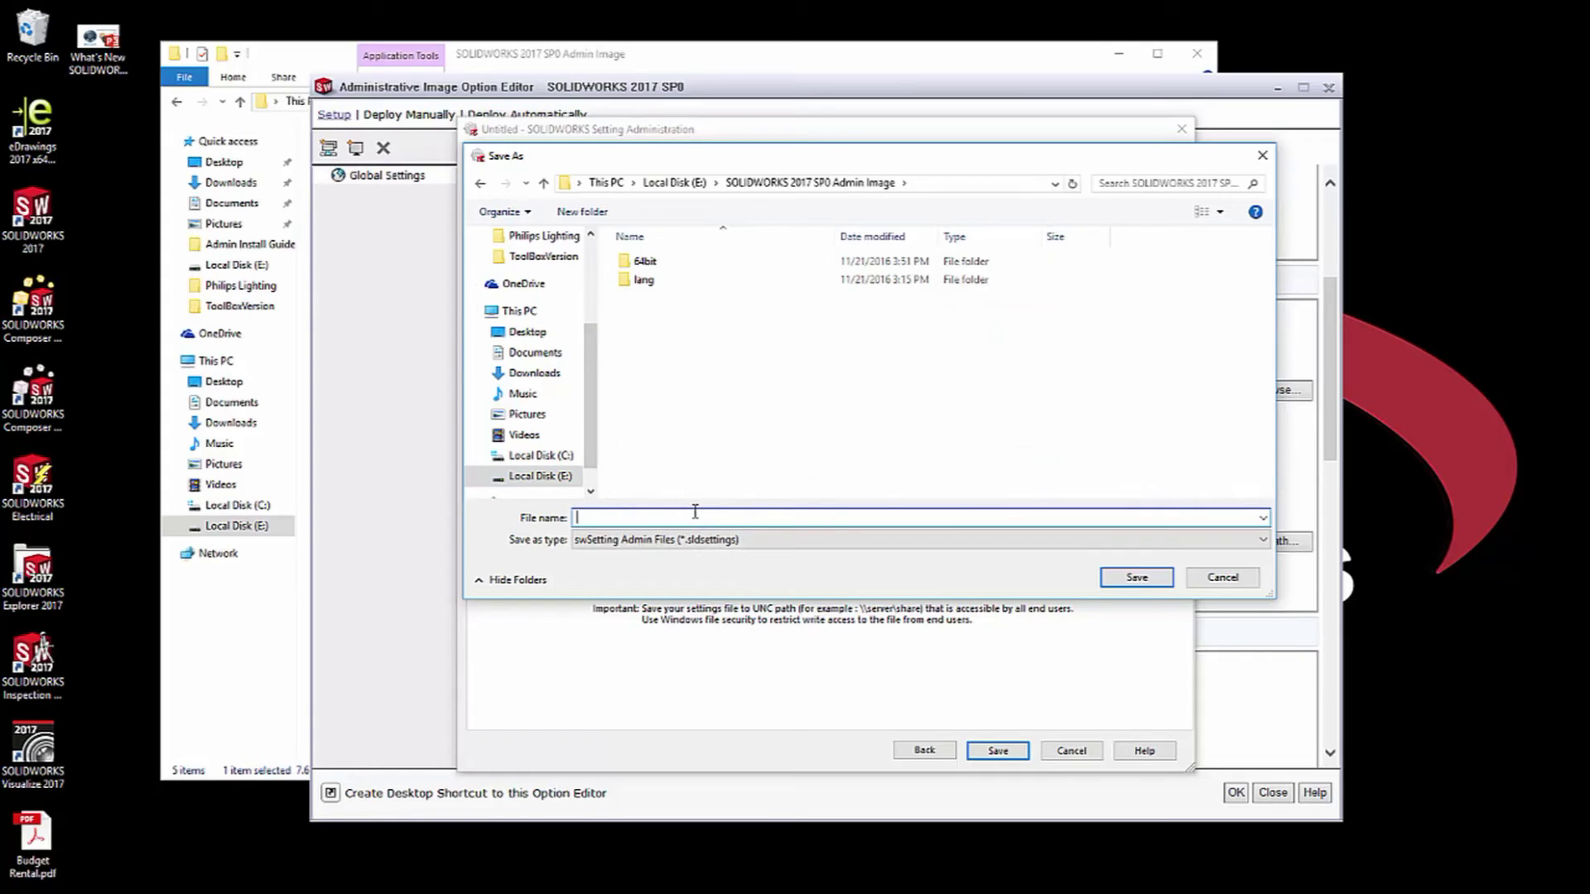
left_click(1147, 578)
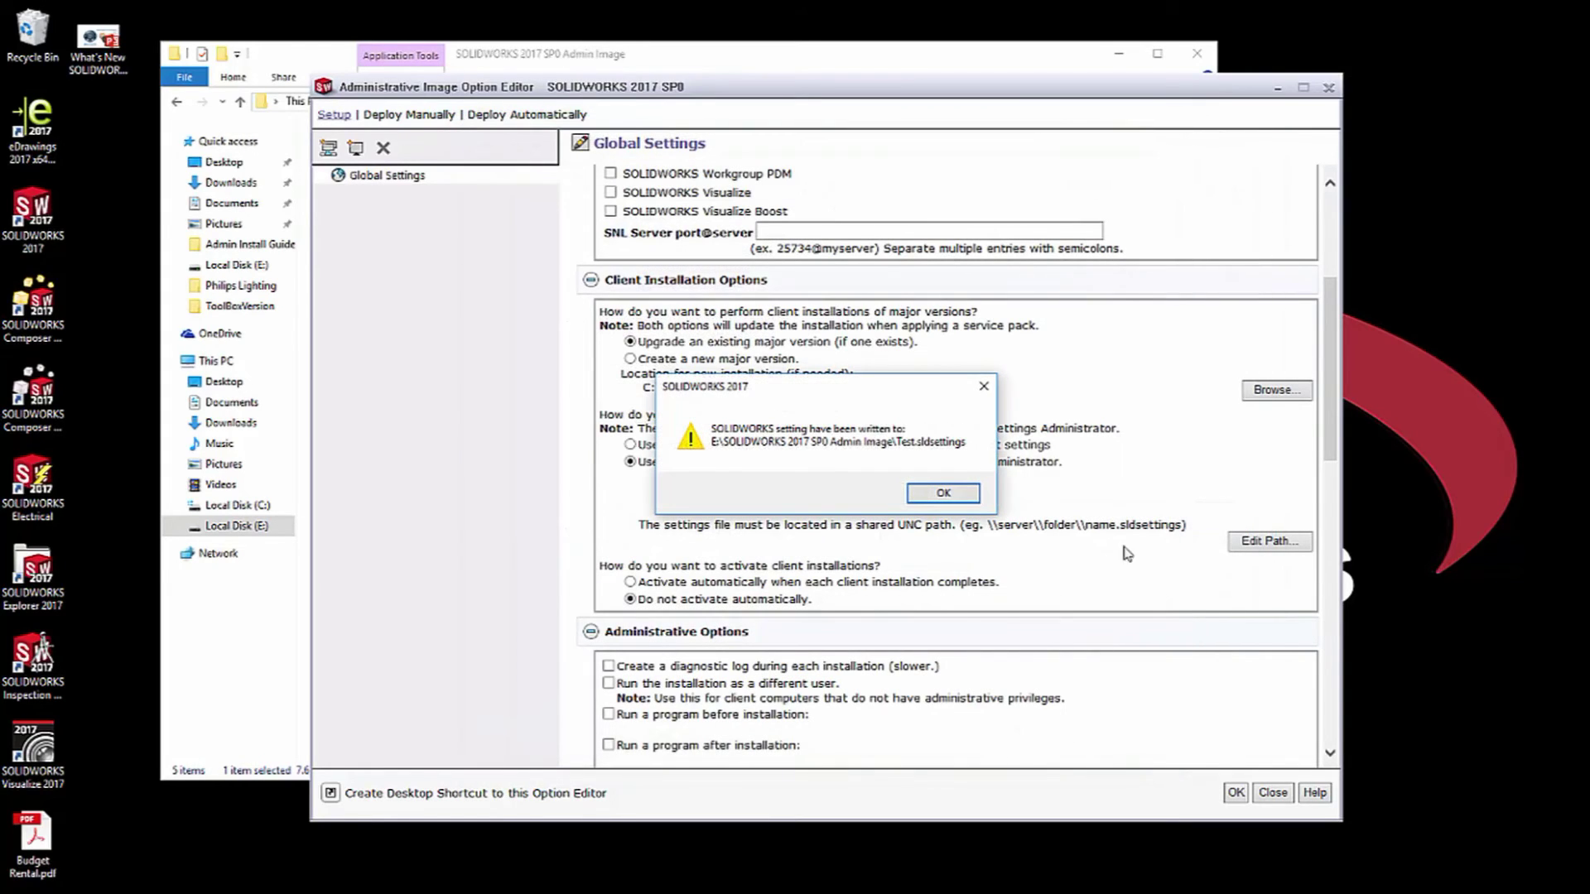
left_click(923, 497)
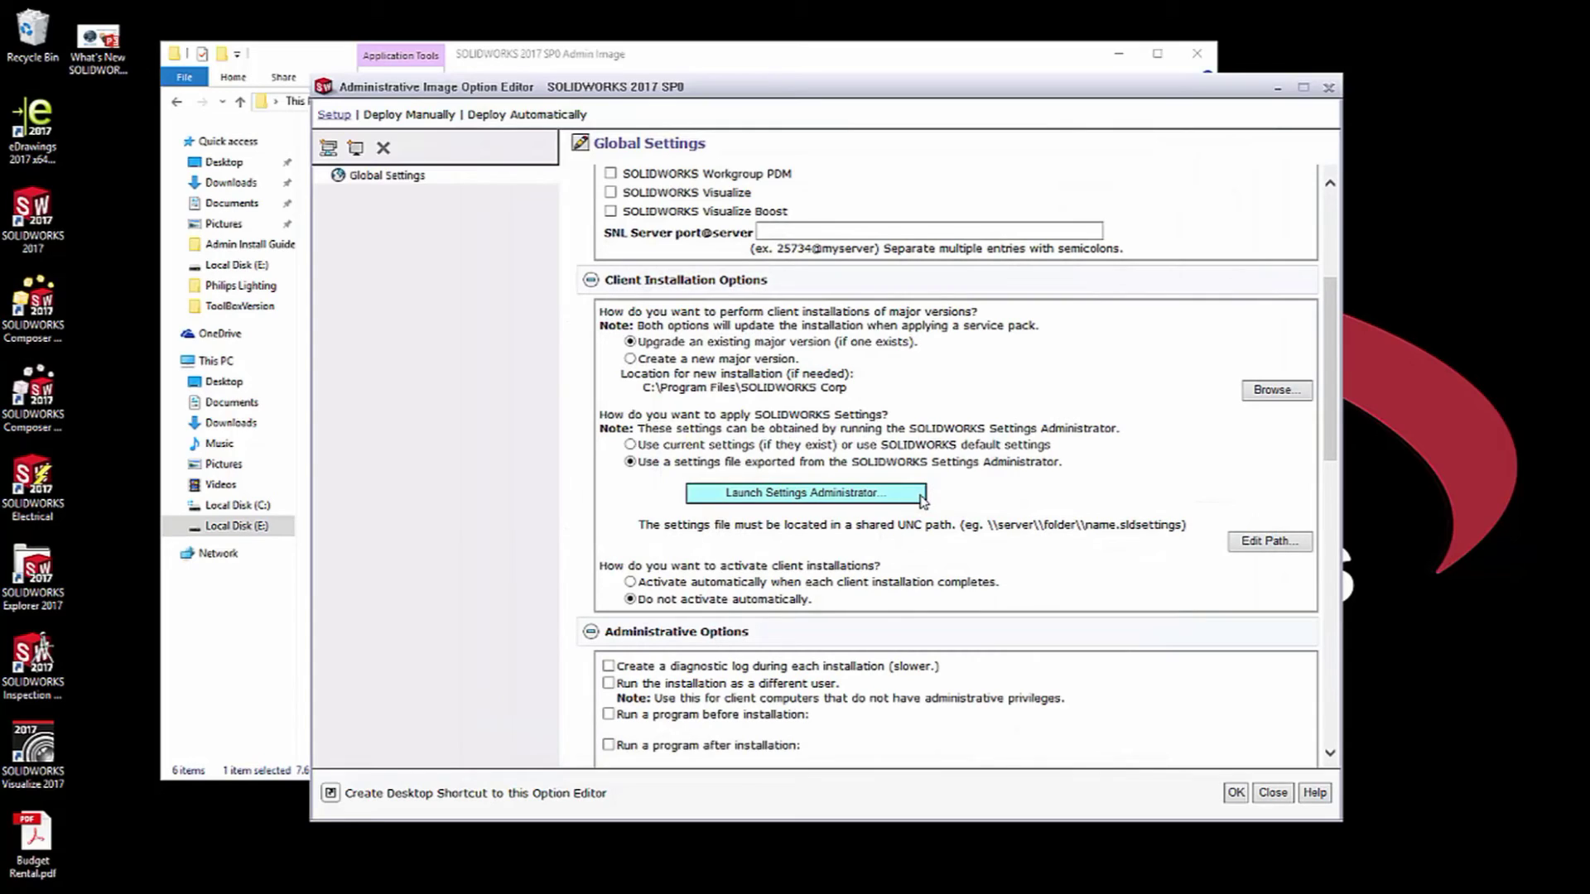